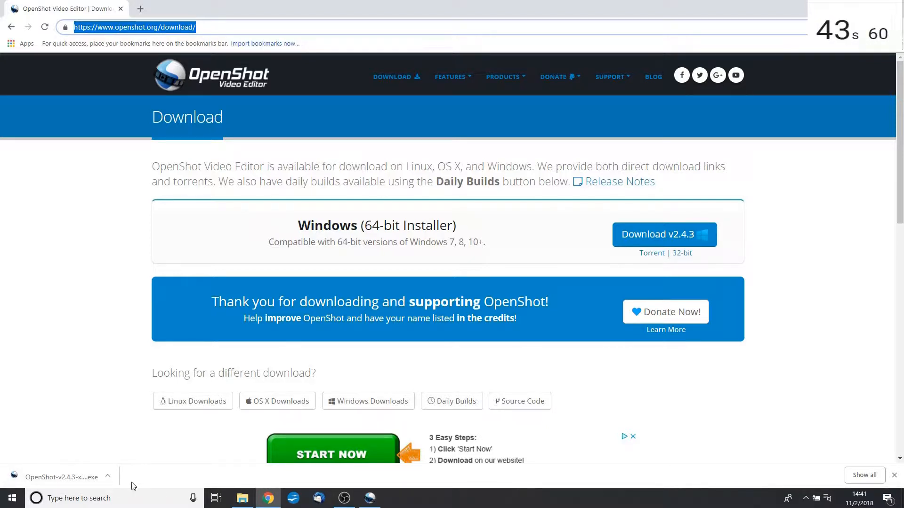
# Switch to OpenShot and import the test video file from the Videos folder into the project files
pyautogui.click(374, 501)
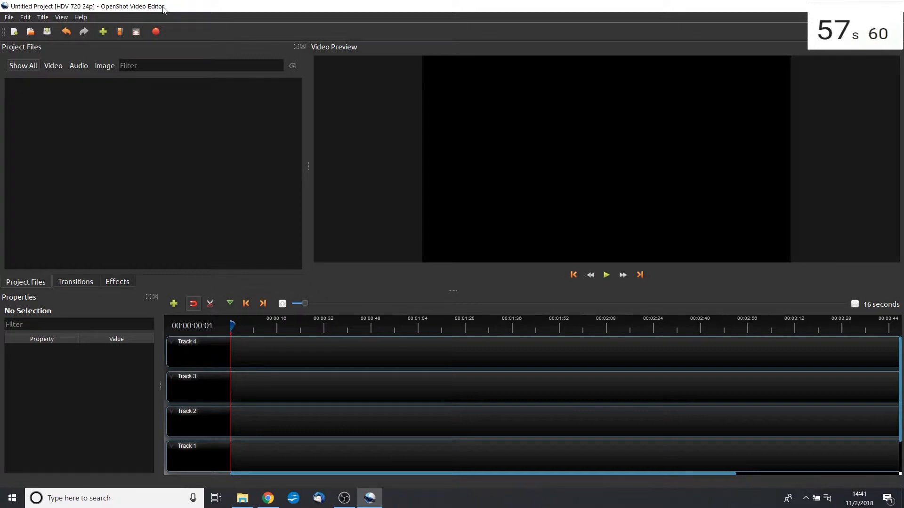
pyautogui.moveTo(164, 9); pyautogui.dragTo(160, 65)
pyautogui.click(242, 498)
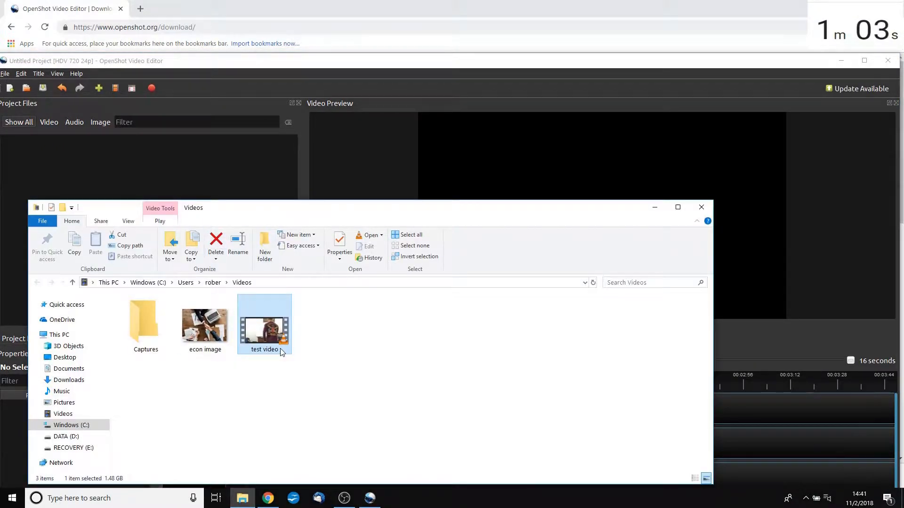
pyautogui.moveTo(281, 352); pyautogui.dragTo(188, 181)
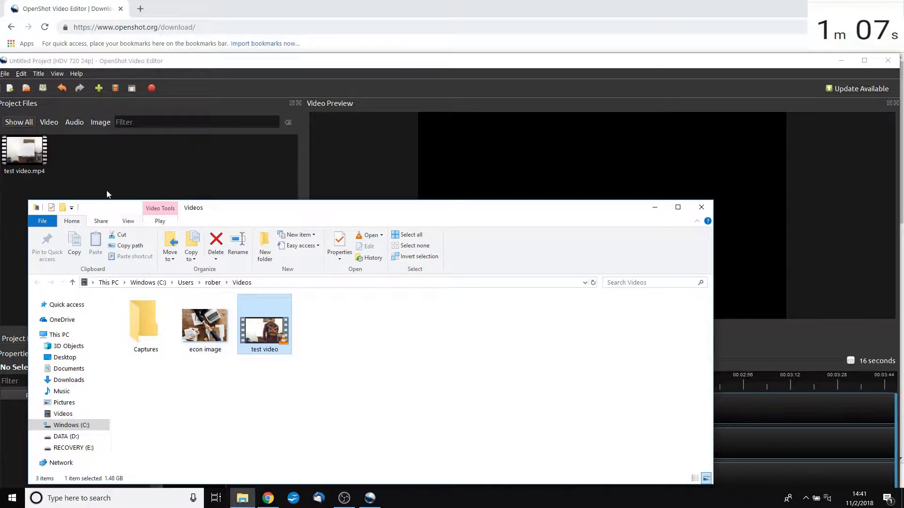
pyautogui.click(4, 74)
pyautogui.click(41, 144)
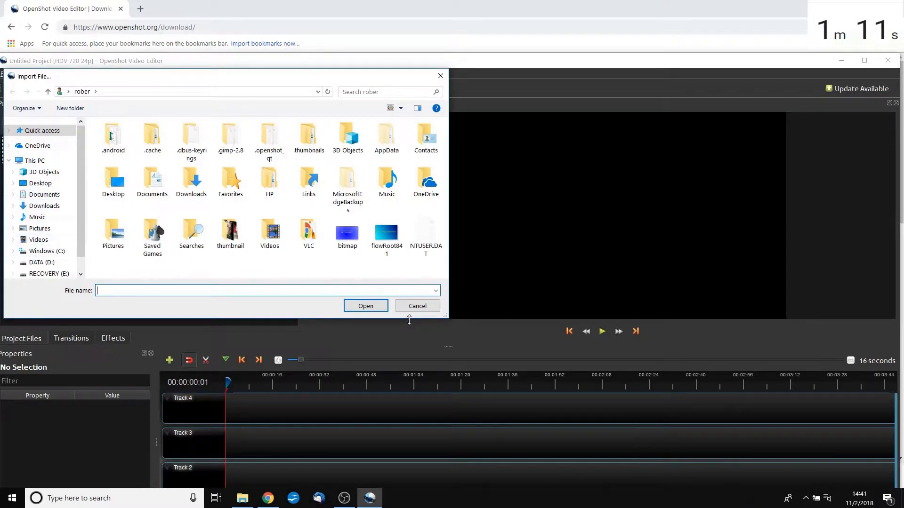
pyautogui.click(408, 307)
# Import the econ image file from the Videos folder into the project, then close the folder and maximize OpenShot
pyautogui.click(243, 498)
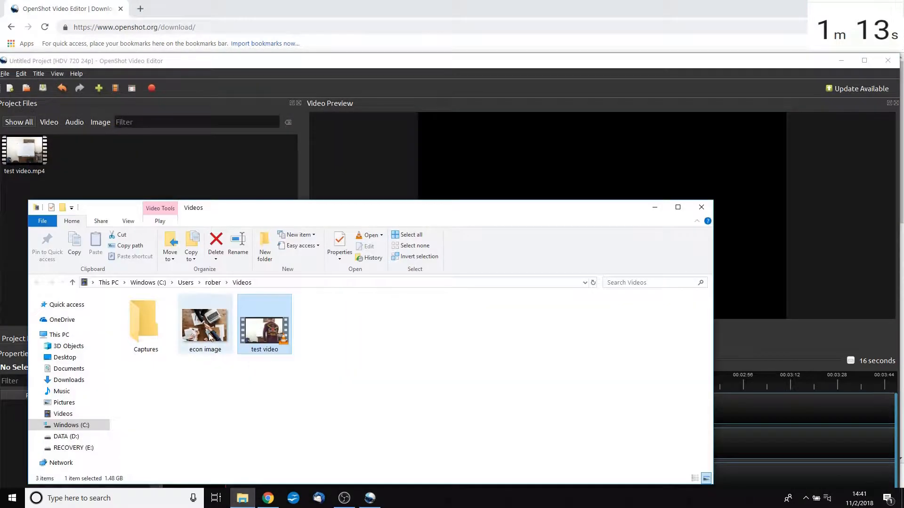
pyautogui.moveTo(211, 337); pyautogui.dragTo(174, 180)
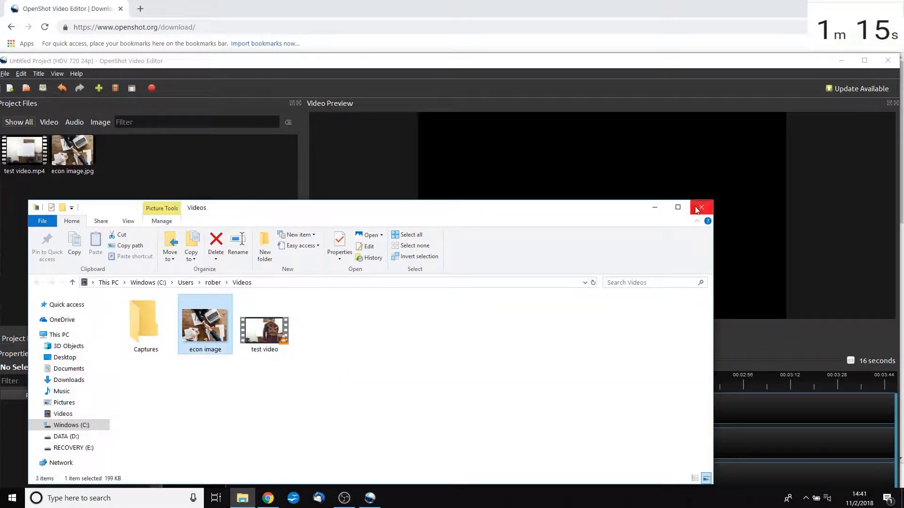
pyautogui.click(701, 207)
pyautogui.click(864, 60)
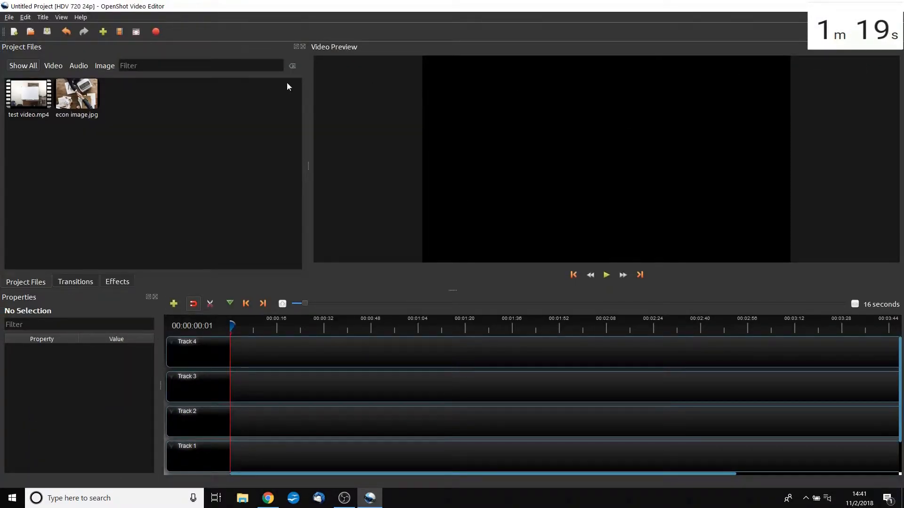
# Place test video.mp4 at the start of Track 4 and preview its first few seconds
pyautogui.moveTo(22, 99); pyautogui.dragTo(238, 345)
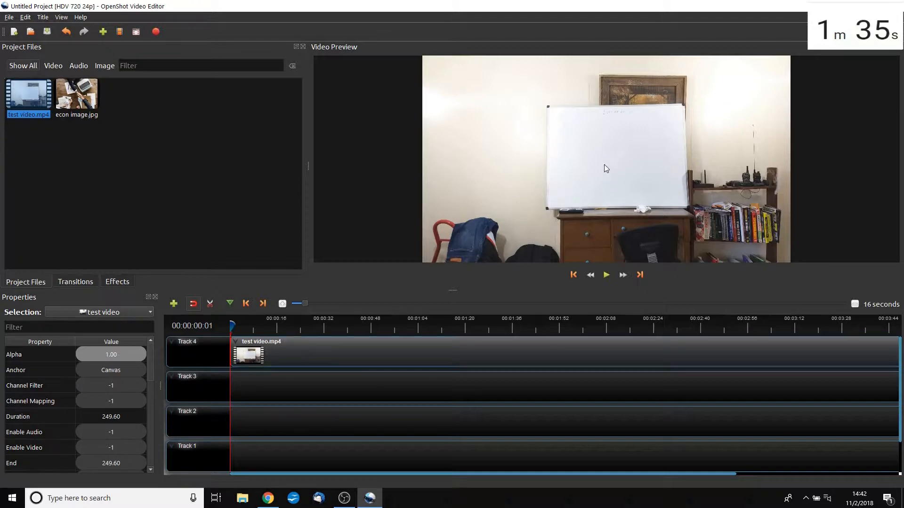
pyautogui.click(602, 277)
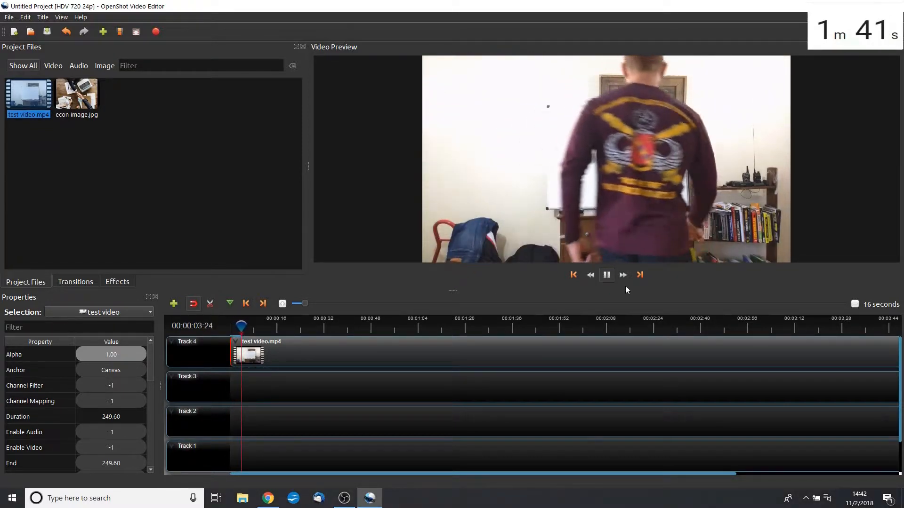
pyautogui.click(607, 277)
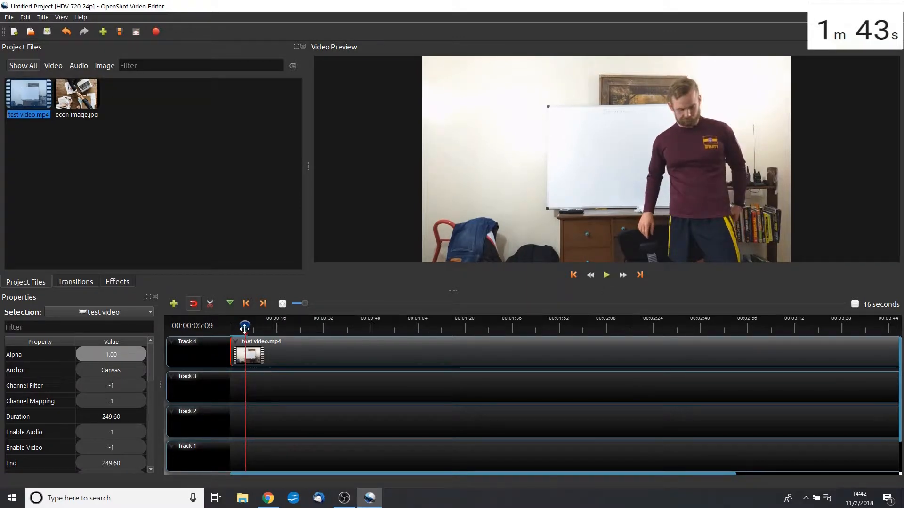
pyautogui.moveTo(244, 329); pyautogui.dragTo(231, 329)
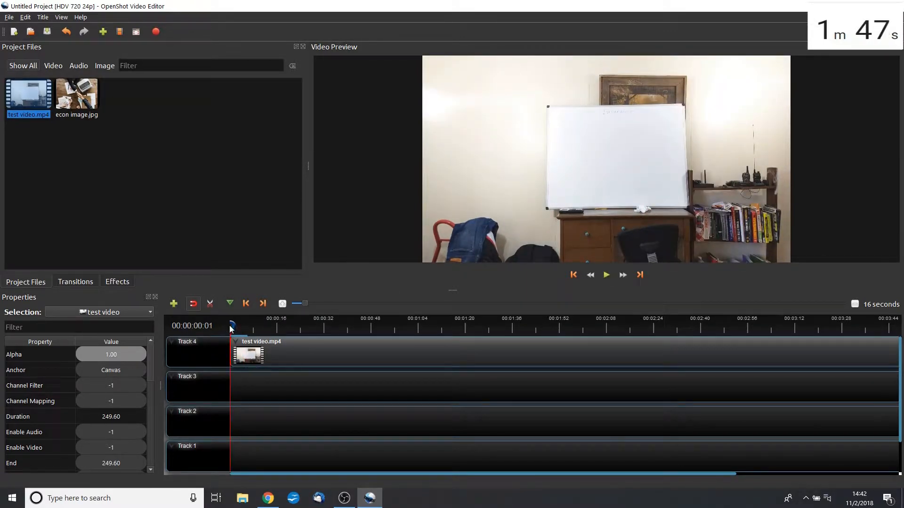
# Slice the test video clip on Track 4 at 00:00:13:08, keeping only the right side
pyautogui.moveTo(231, 329); pyautogui.dragTo(270, 327)
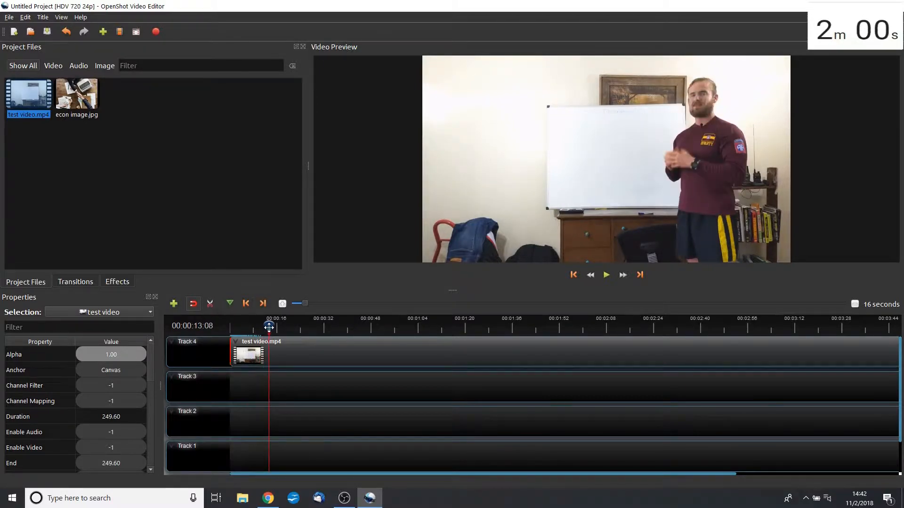
pyautogui.click(294, 353)
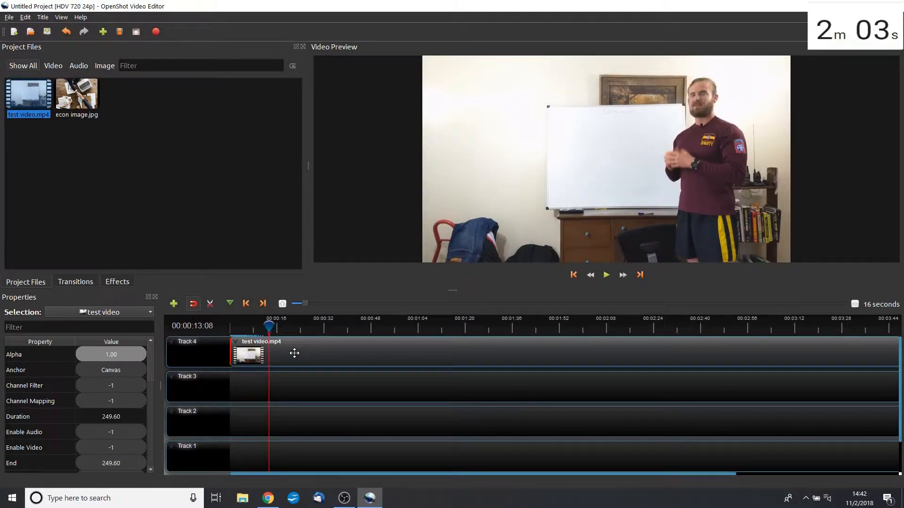
pyautogui.rightClick(294, 353)
pyautogui.moveTo(339, 298)
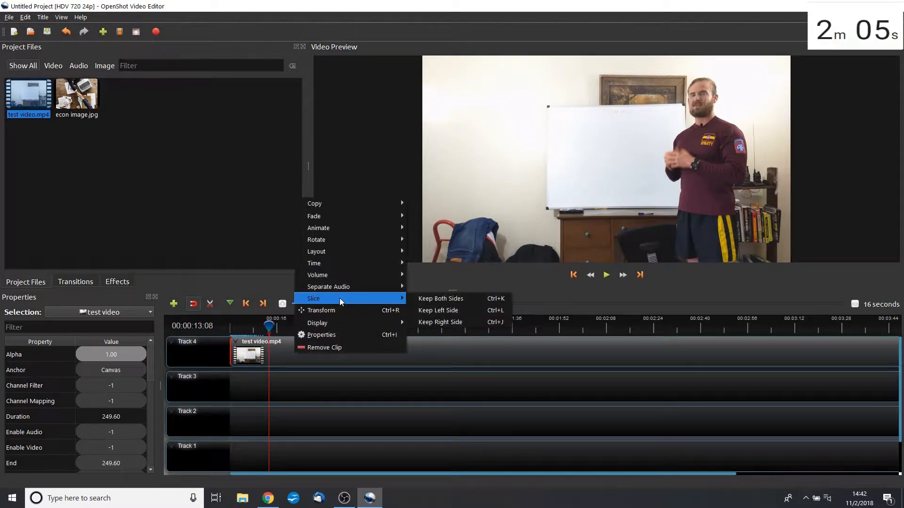
pyautogui.click(461, 325)
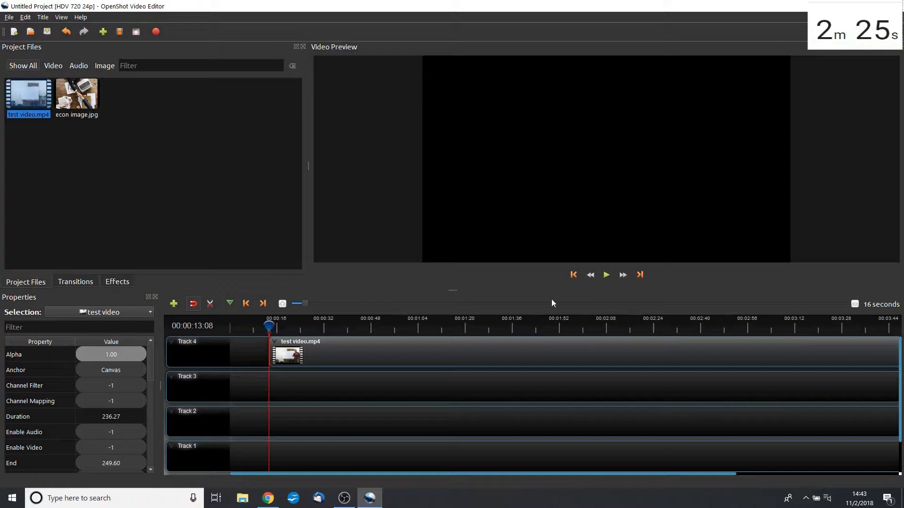
# Play the timeline from the cut and from the beginning to check the gap before the clip
pyautogui.click(606, 275)
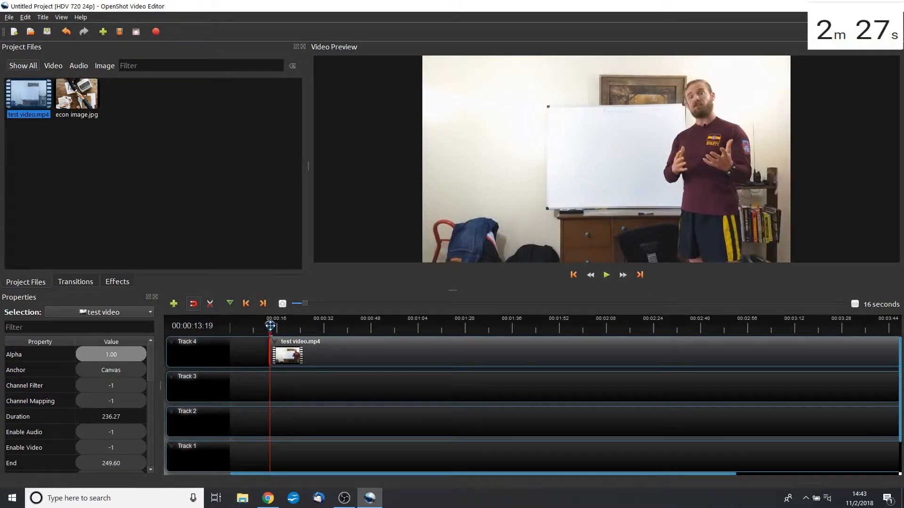
pyautogui.moveTo(269, 325); pyautogui.dragTo(230, 325)
pyautogui.click(606, 275)
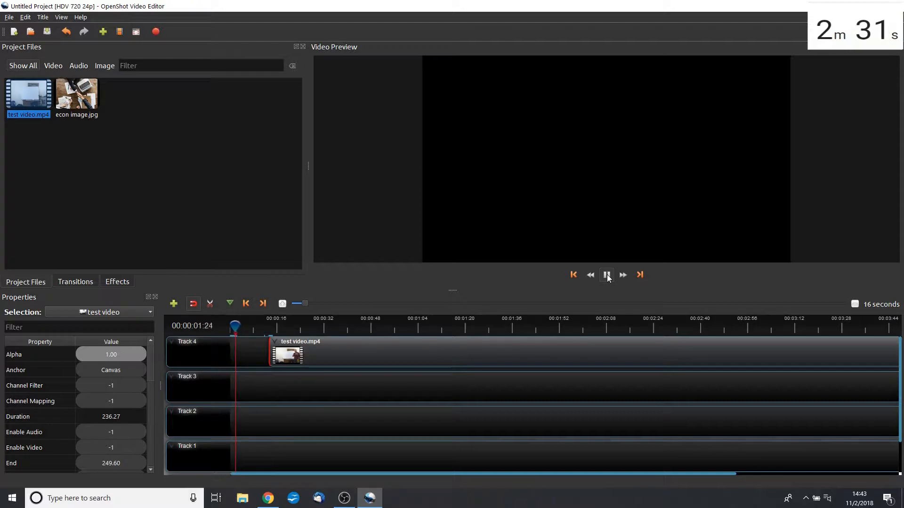
pyautogui.click(607, 275)
pyautogui.moveTo(237, 325); pyautogui.dragTo(218, 328)
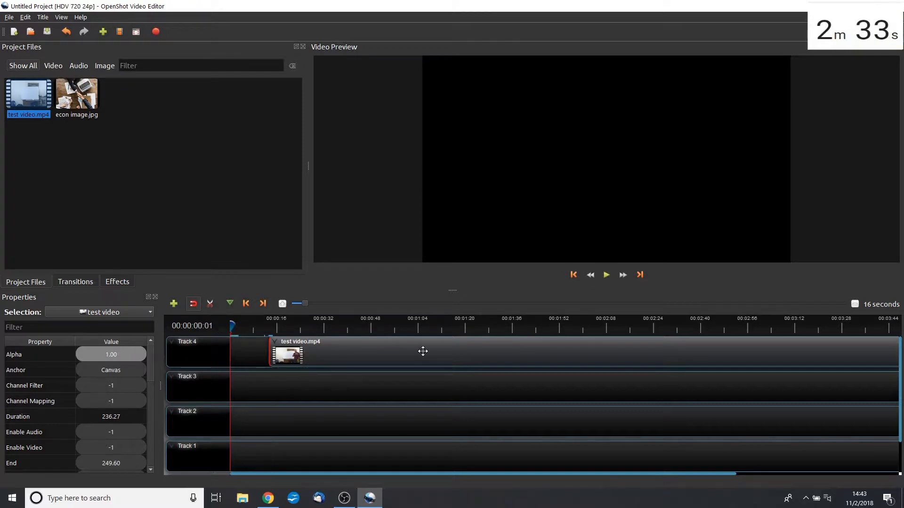
# Move the trimmed clip to the very start of Track 4 and preview its opening
pyautogui.moveTo(422, 351); pyautogui.dragTo(392, 357)
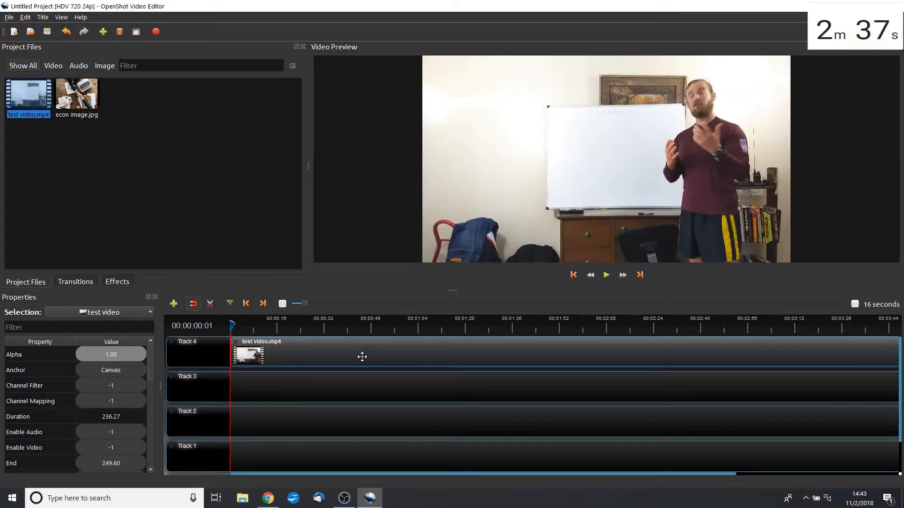
pyautogui.moveTo(362, 357); pyautogui.dragTo(165, 357)
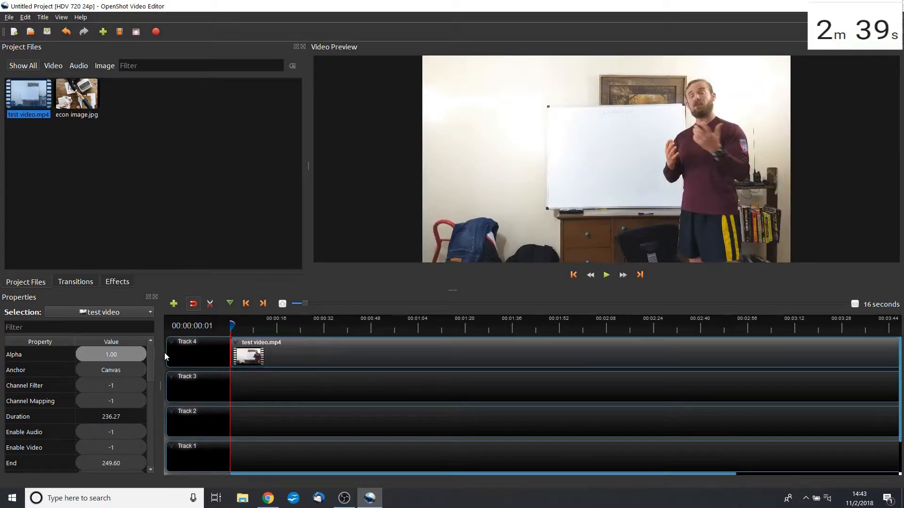
pyautogui.click(610, 275)
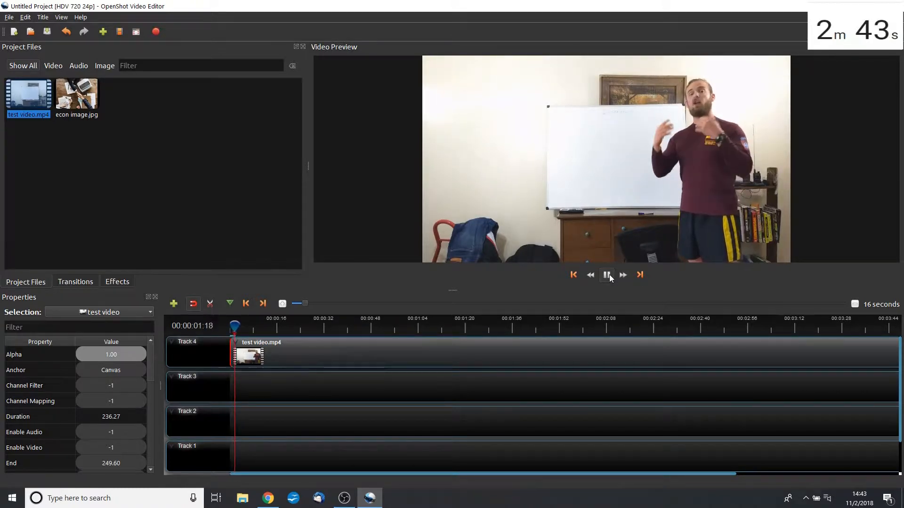
pyautogui.click(607, 275)
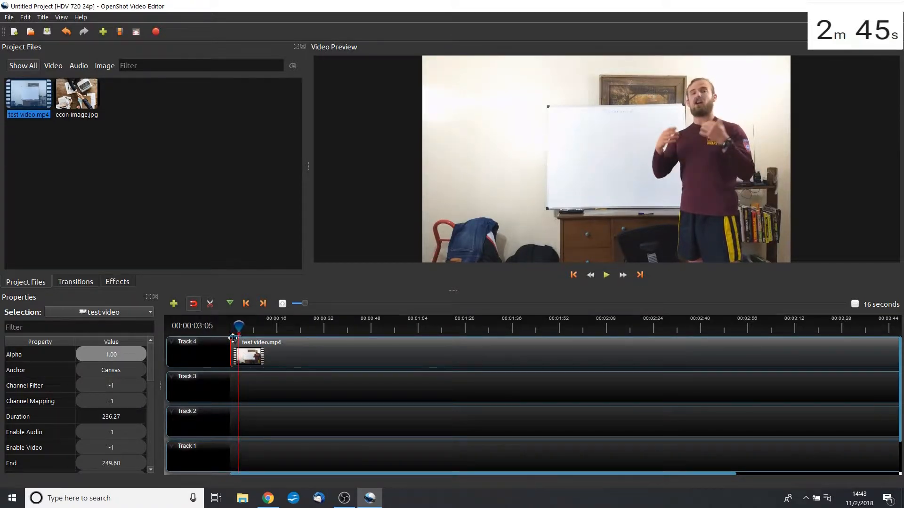
# Preview the clip's ending, then slice it at 00:03:41:12, keeping only the left side
pyautogui.moveTo(369, 473); pyautogui.dragTo(532, 459)
pyautogui.click(664, 318)
pyautogui.click(611, 274)
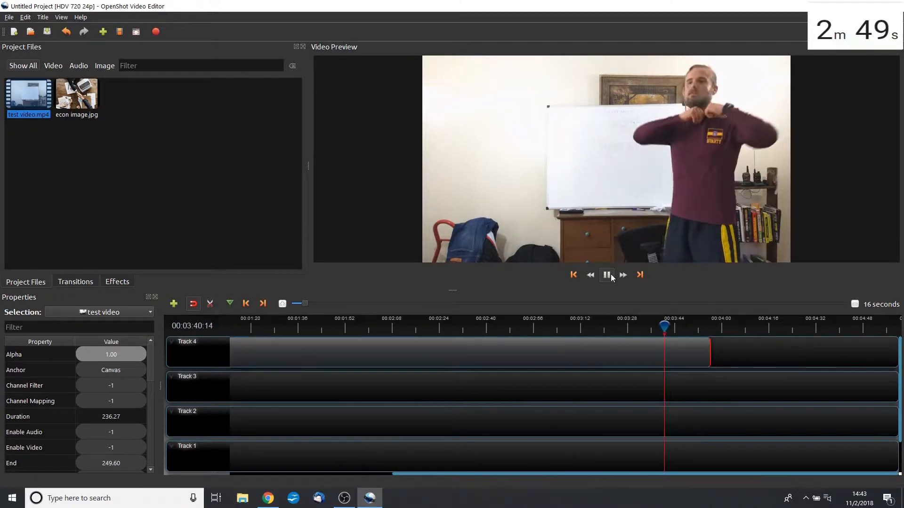
pyautogui.click(611, 274)
pyautogui.moveTo(668, 328)
pyautogui.mouseDown()
pyautogui.moveTo(619, 324)
pyautogui.moveTo(667, 323)
pyautogui.mouseUp()
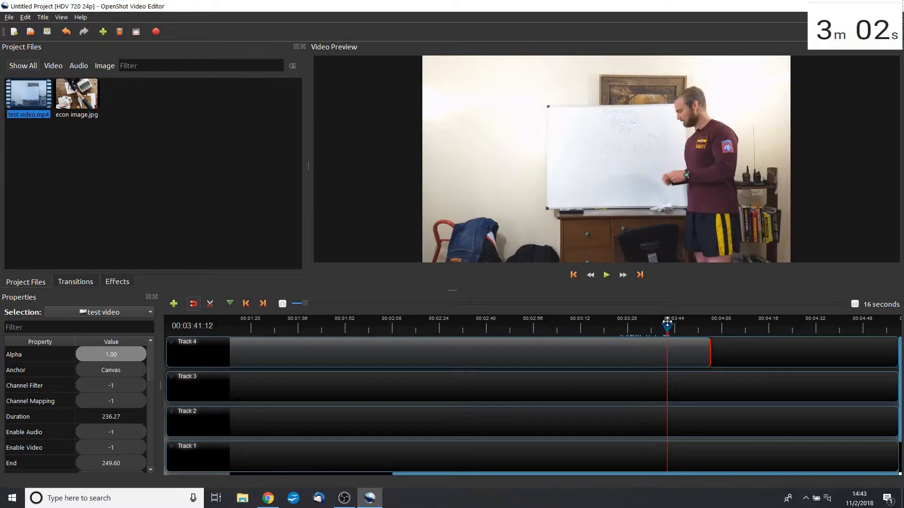
pyautogui.rightClick(645, 358)
pyautogui.moveTo(671, 302)
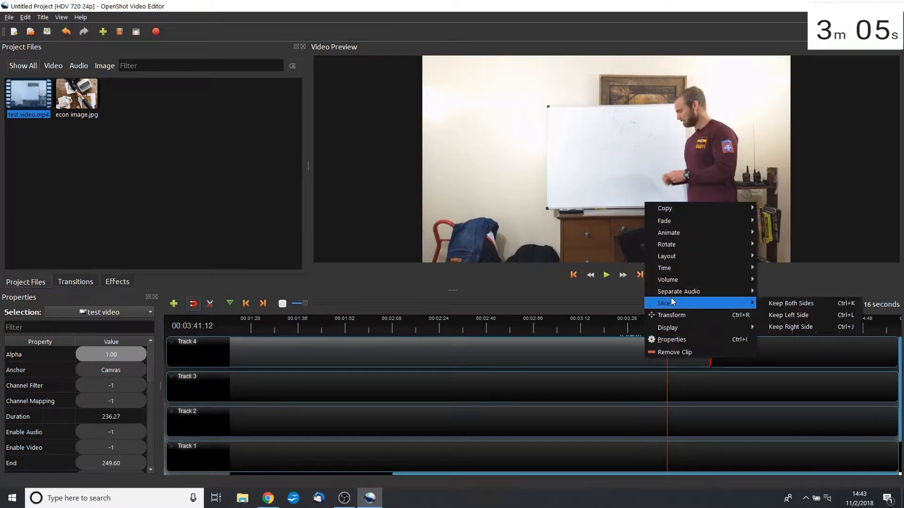
pyautogui.click(778, 314)
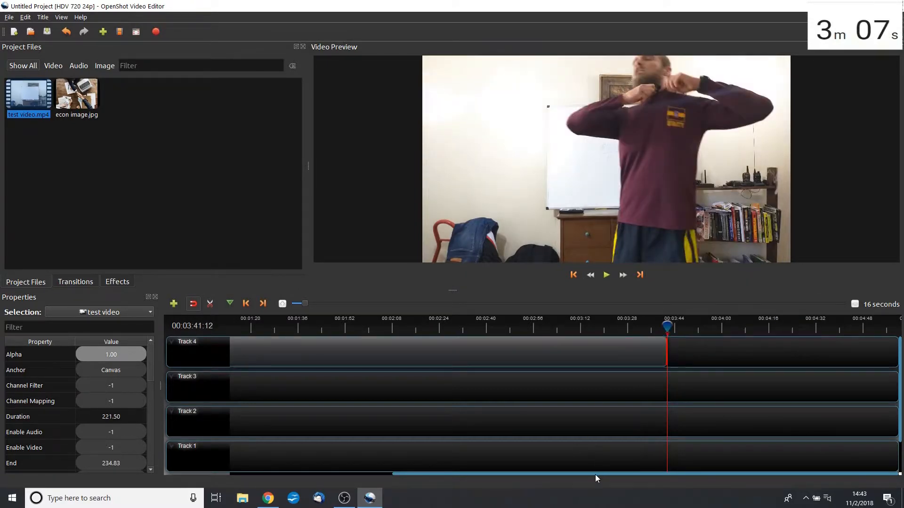
# Trim the clip's ending further by slicing it at 00:03:38:03 and keeping only the left side
pyautogui.click(658, 327)
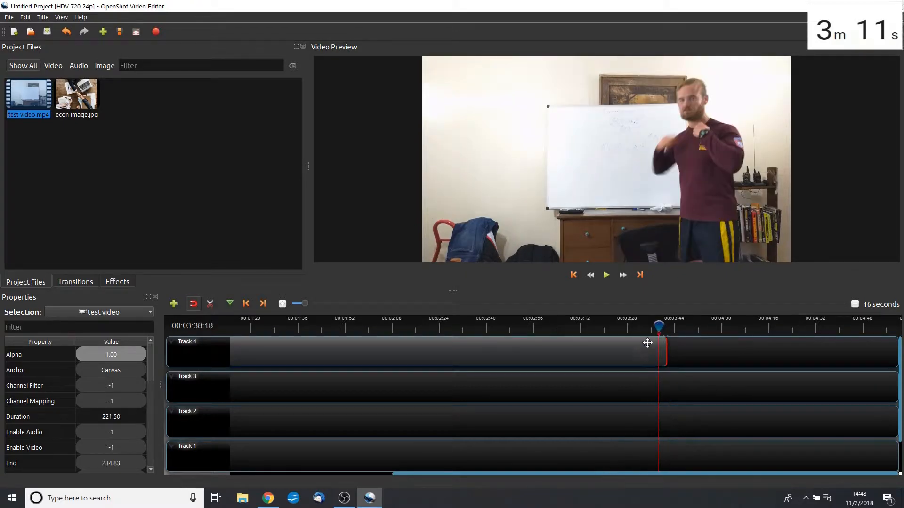
pyautogui.moveTo(658, 326); pyautogui.dragTo(657, 324)
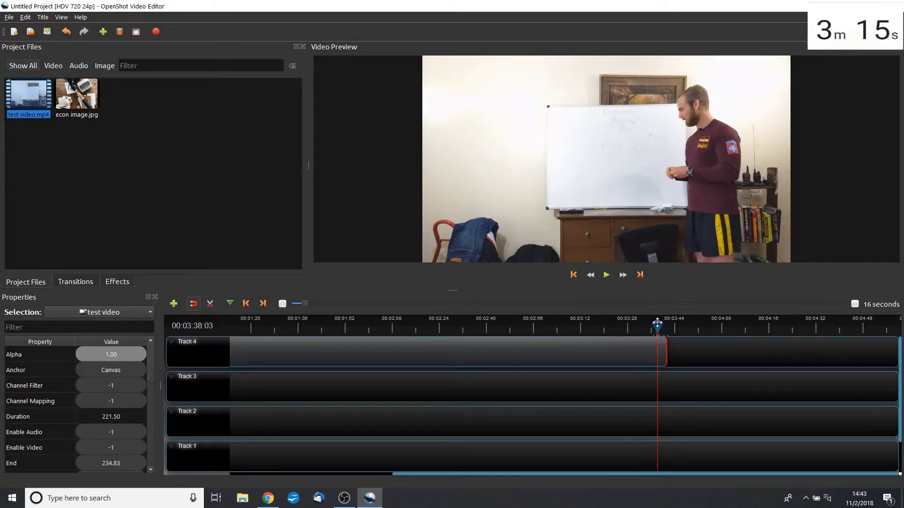
pyautogui.rightClick(621, 352)
pyautogui.moveTo(648, 452)
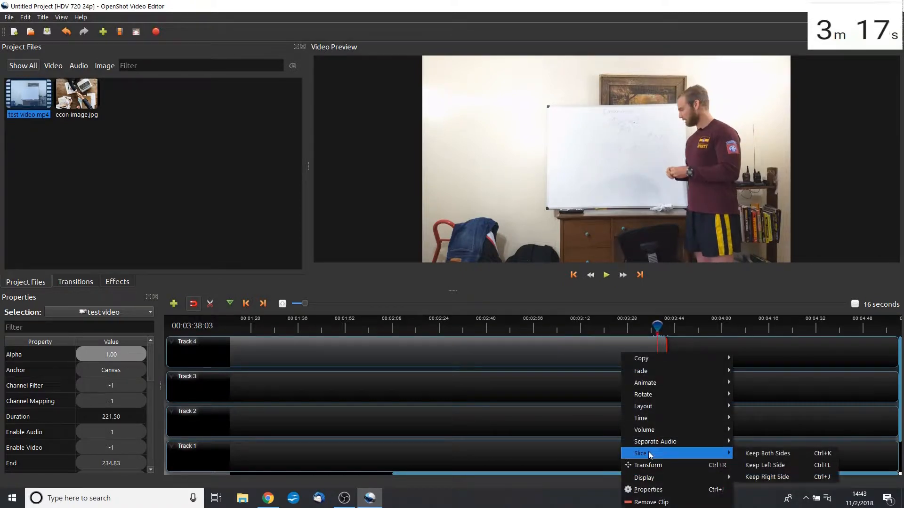
pyautogui.click(778, 465)
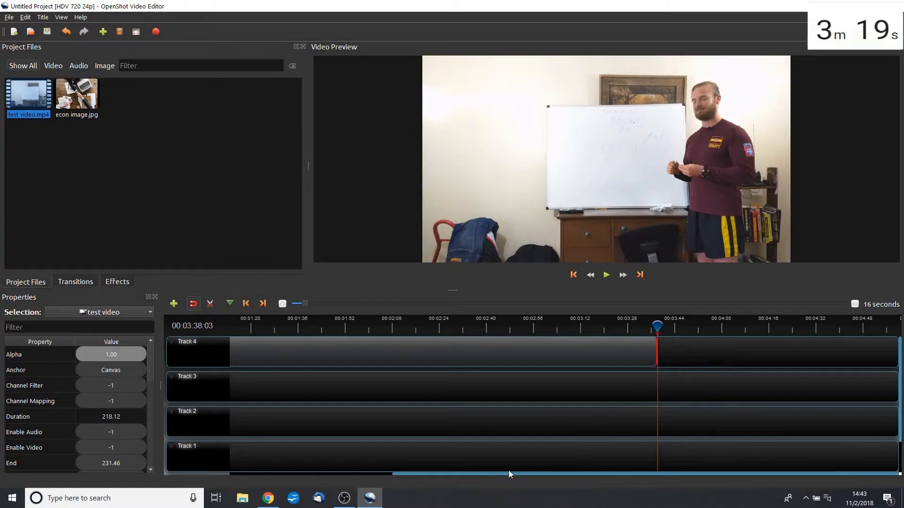
# Return the playhead to the timeline start and use Transform to stretch the clip horizontally until it nearly spans the preview area
pyautogui.moveTo(508, 472); pyautogui.dragTo(442, 473)
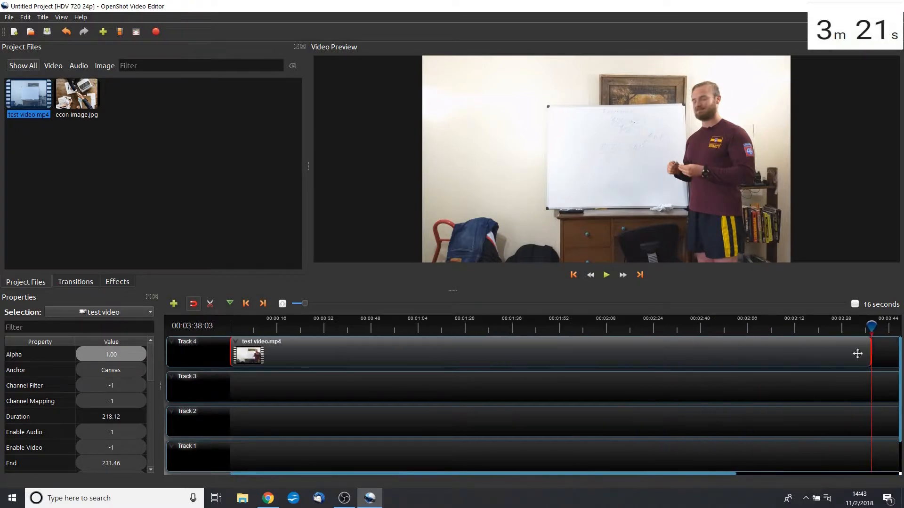
pyautogui.moveTo(870, 326); pyautogui.dragTo(232, 326)
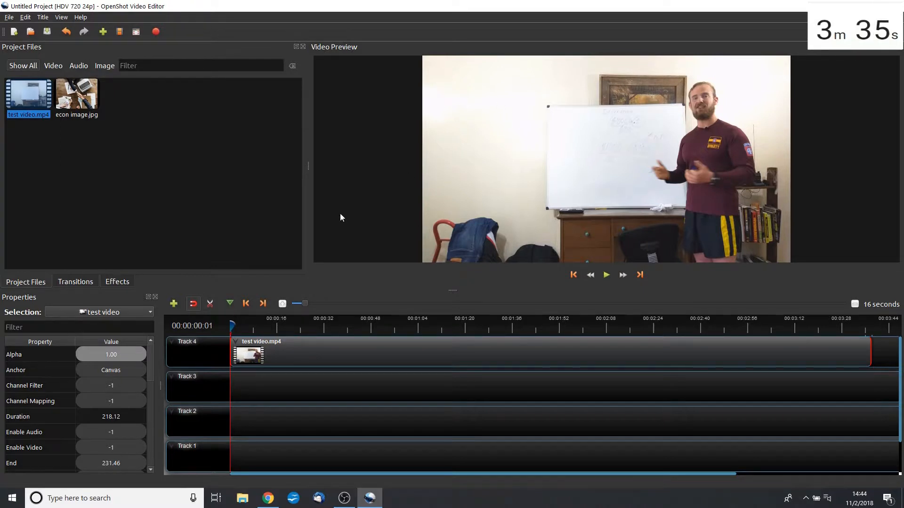
pyautogui.rightClick(263, 355)
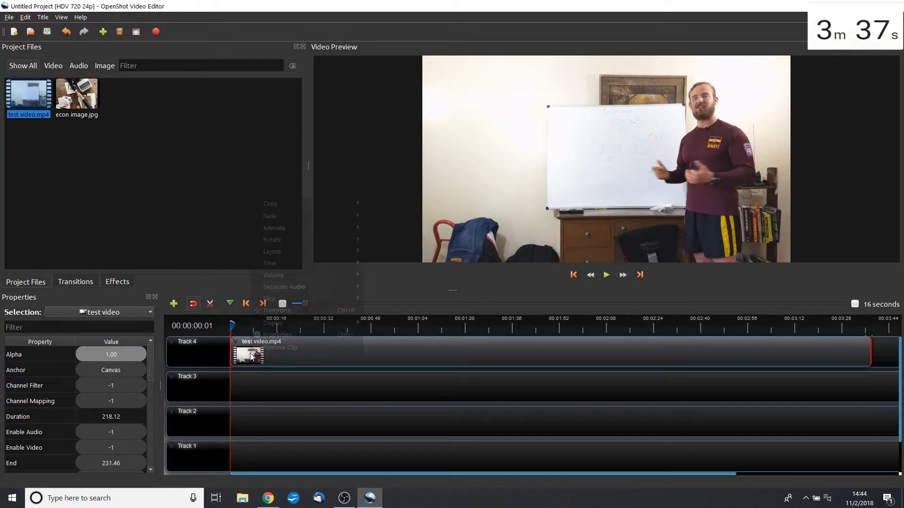
pyautogui.click(283, 314)
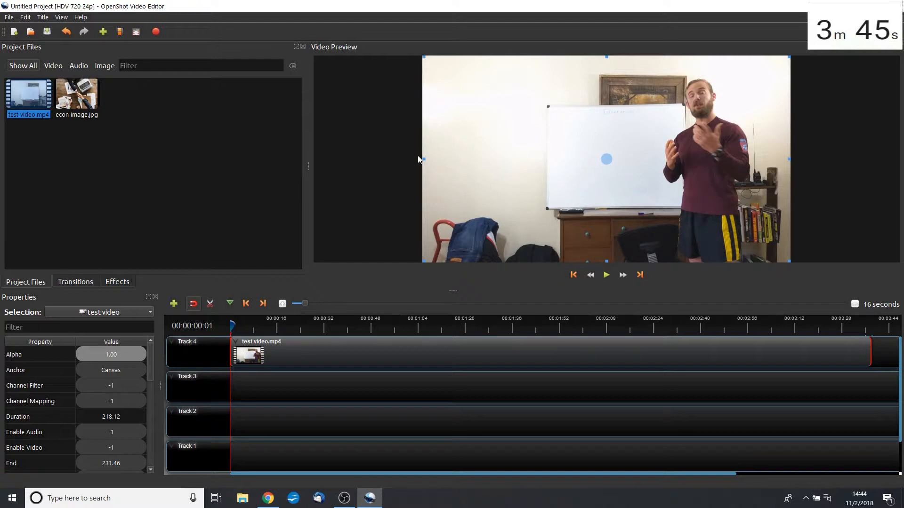
pyautogui.moveTo(423, 159); pyautogui.dragTo(317, 164)
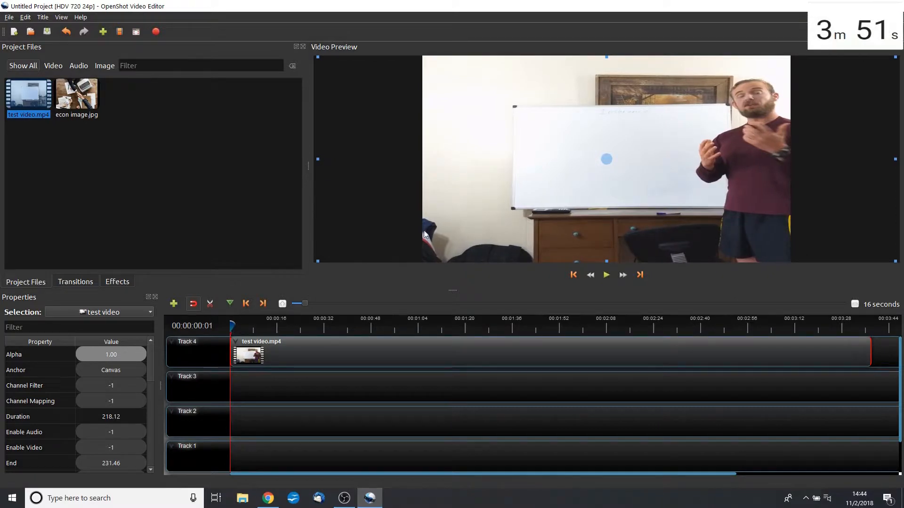
# Stretch the clip's picture vertically beyond the frame, shift it left to bring the presenter into view, and preview the result
pyautogui.moveTo(608, 58); pyautogui.dragTo(607, 30)
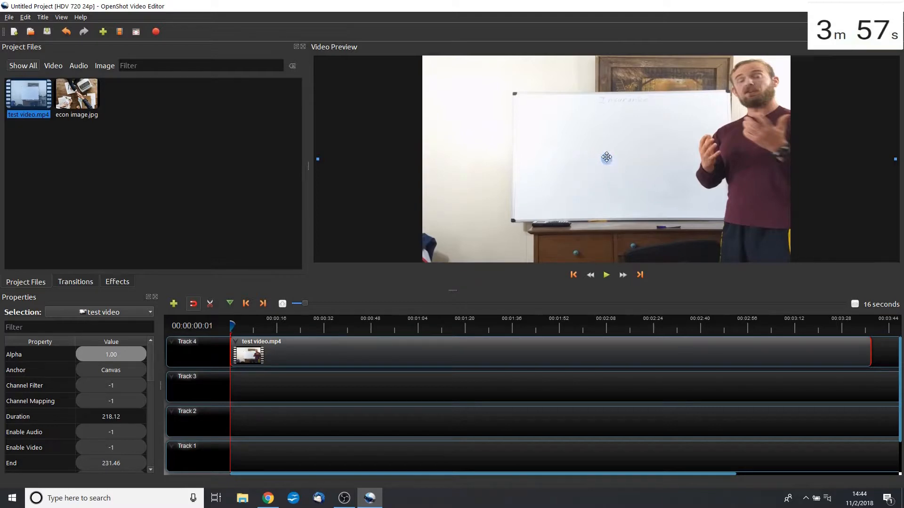
pyautogui.moveTo(606, 158); pyautogui.dragTo(545, 161)
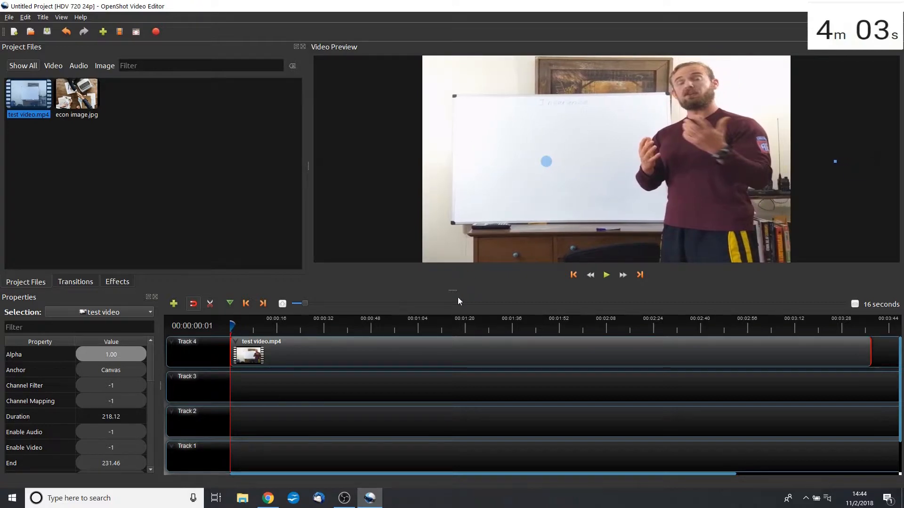
pyautogui.click(606, 275)
pyautogui.click(606, 275)
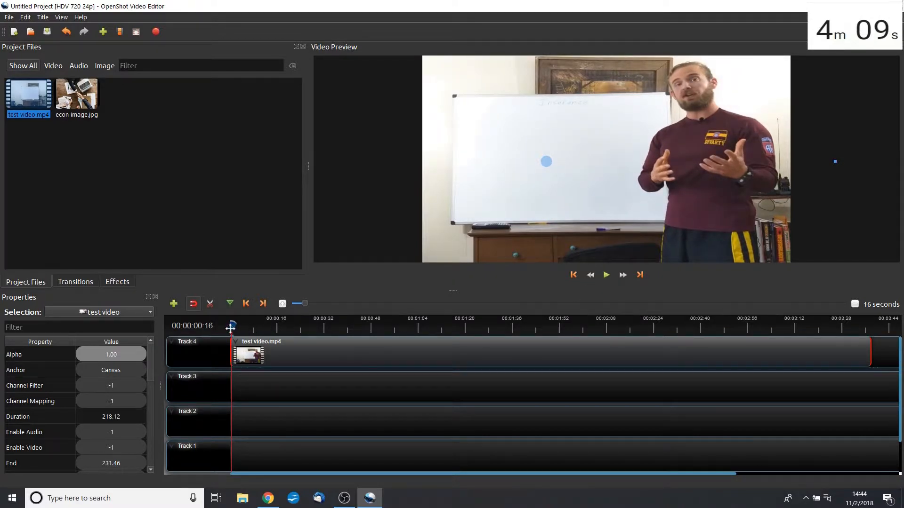
pyautogui.moveTo(232, 327); pyautogui.dragTo(230, 327)
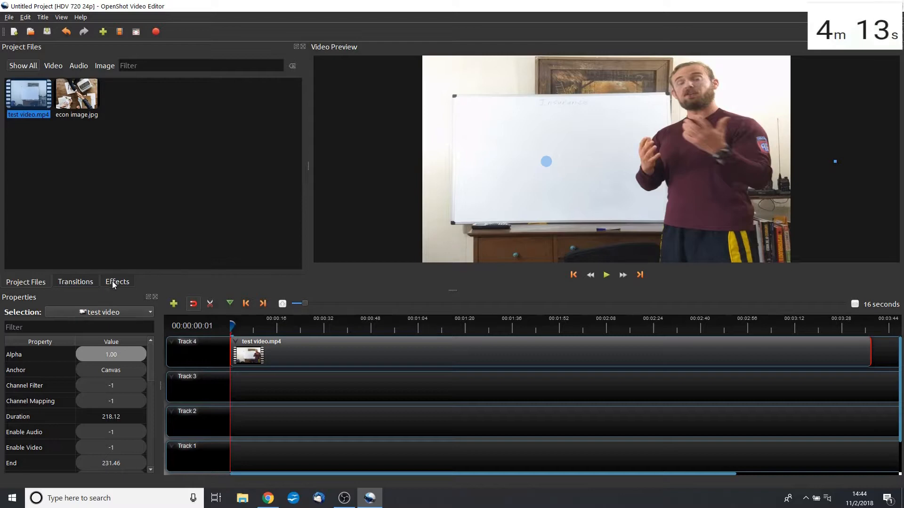
# Browse the transitions and add Circle in to out at the beginning of the test video clip on Track 4
pyautogui.click(75, 280)
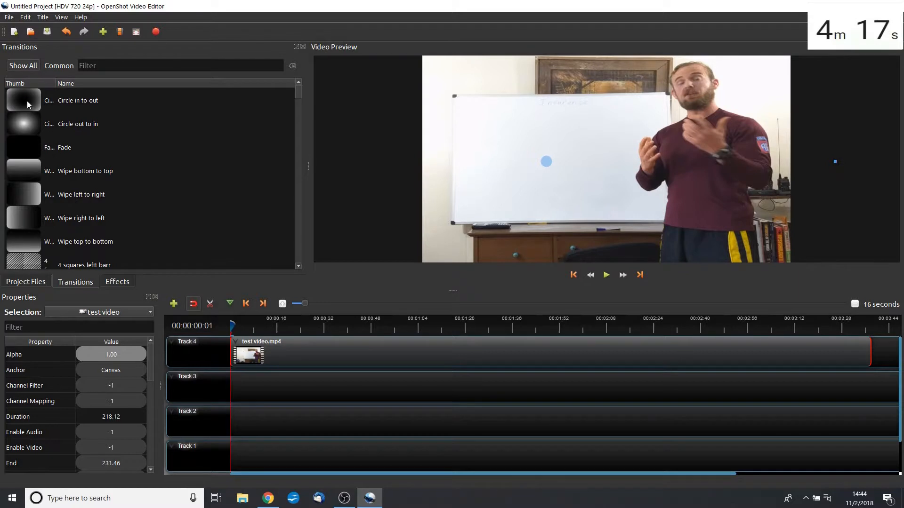
pyautogui.scroll(-1, 24, 146)
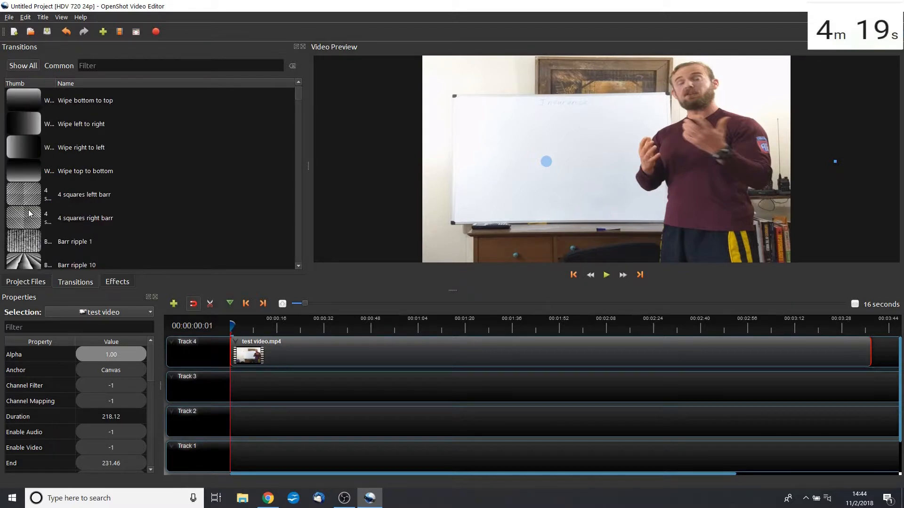
pyautogui.scroll(-2, 35, 124)
pyautogui.scroll(3, 32, 168)
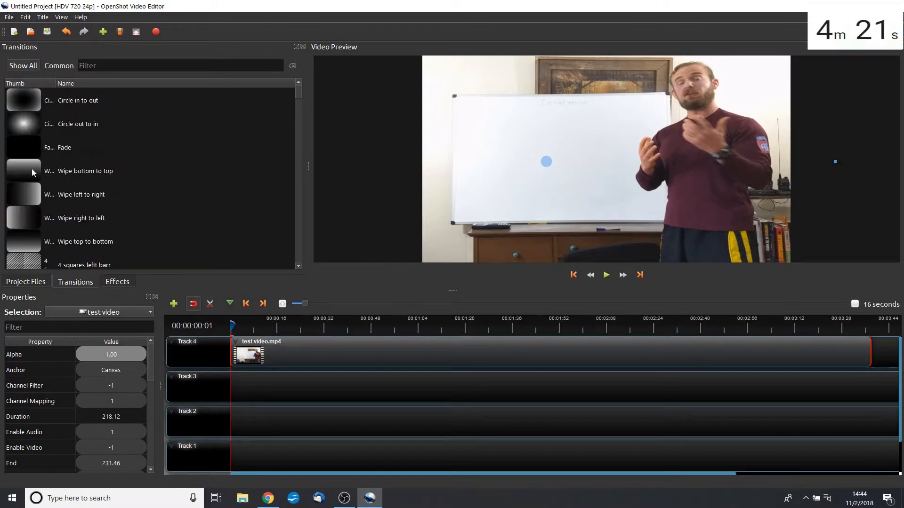
pyautogui.moveTo(24, 103); pyautogui.dragTo(253, 343)
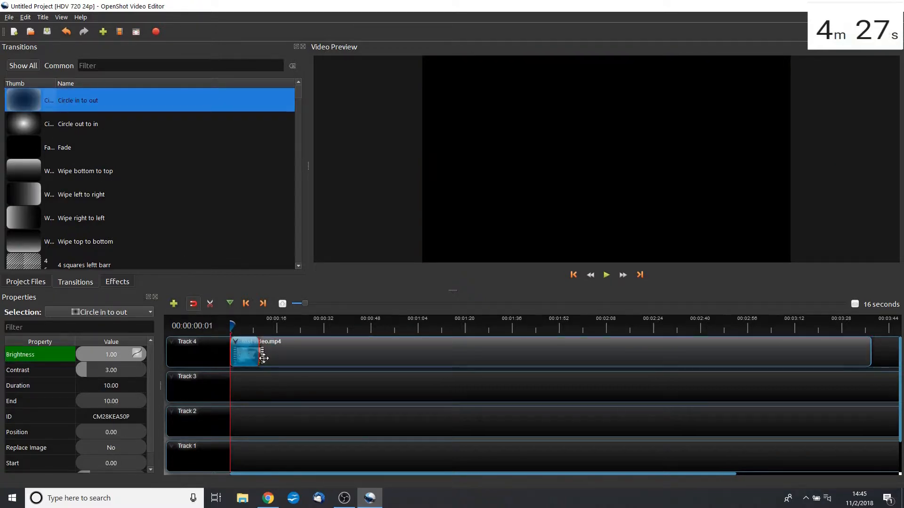
# Resize the opening transition to 10.32 seconds, preview it, and return the playhead to the timeline start
pyautogui.moveTo(259, 356)
pyautogui.mouseDown()
pyautogui.moveTo(571, 367)
pyautogui.moveTo(420, 377)
pyautogui.moveTo(248, 369)
pyautogui.mouseUp()
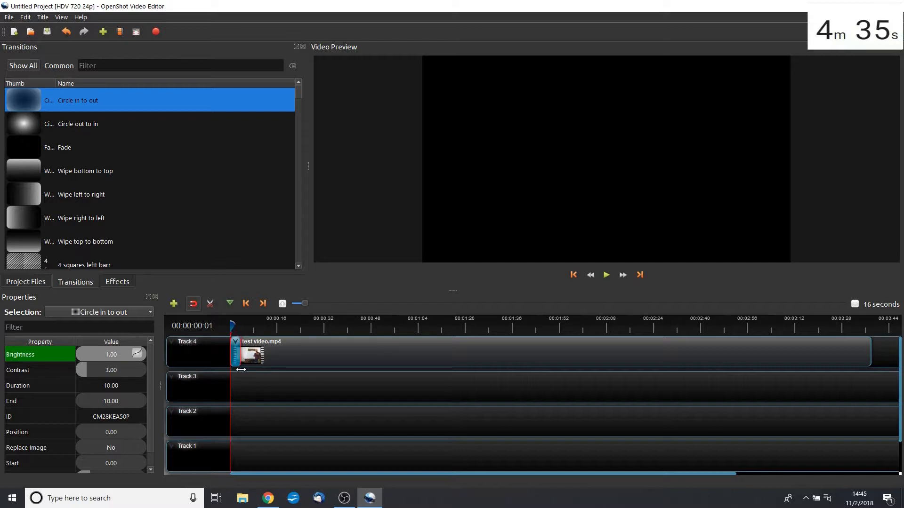
pyautogui.moveTo(241, 370); pyautogui.dragTo(260, 351)
pyautogui.click(605, 276)
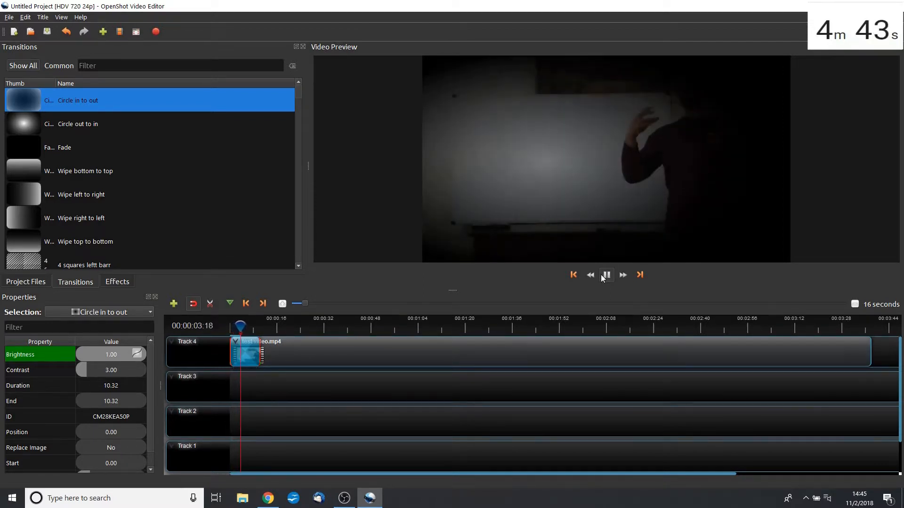
pyautogui.click(606, 276)
pyautogui.moveTo(242, 325); pyautogui.dragTo(217, 325)
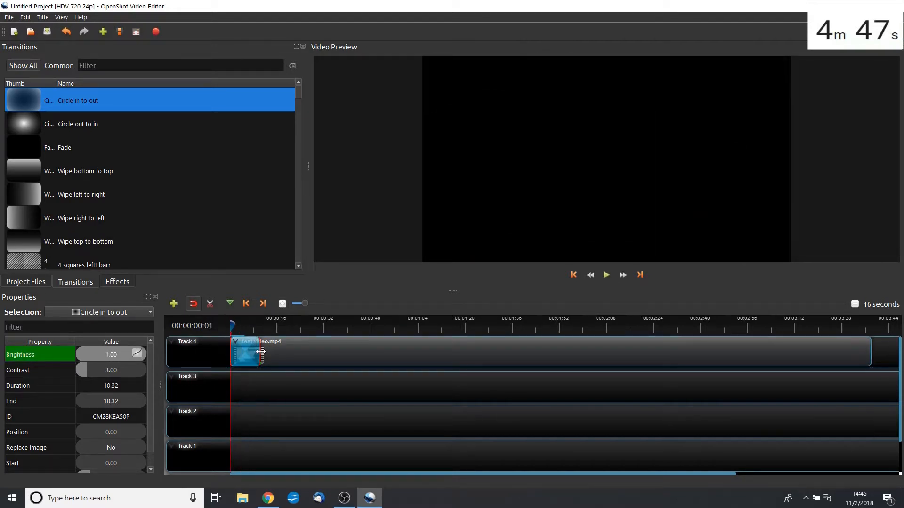
# Shorten the opening transition to 2.64 seconds, preview it, and return the playhead to the timeline start
pyautogui.moveTo(261, 351); pyautogui.dragTo(238, 348)
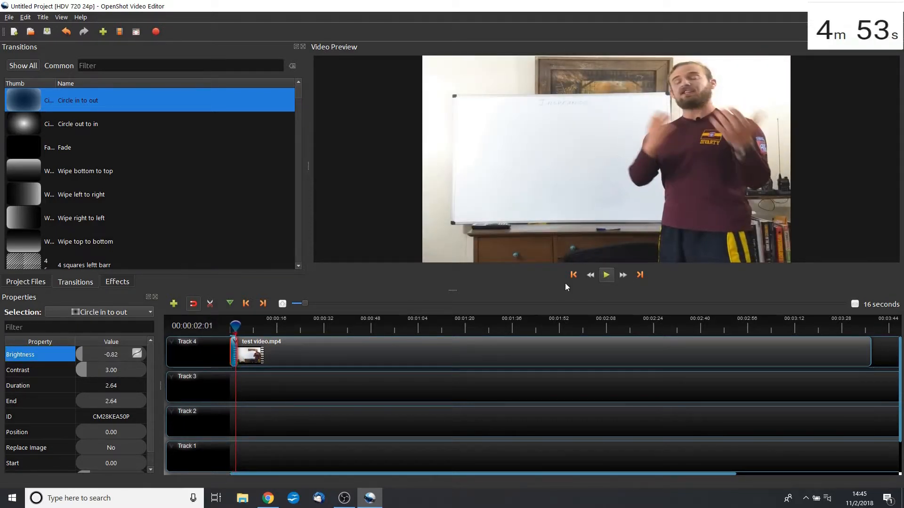
pyautogui.click(224, 331)
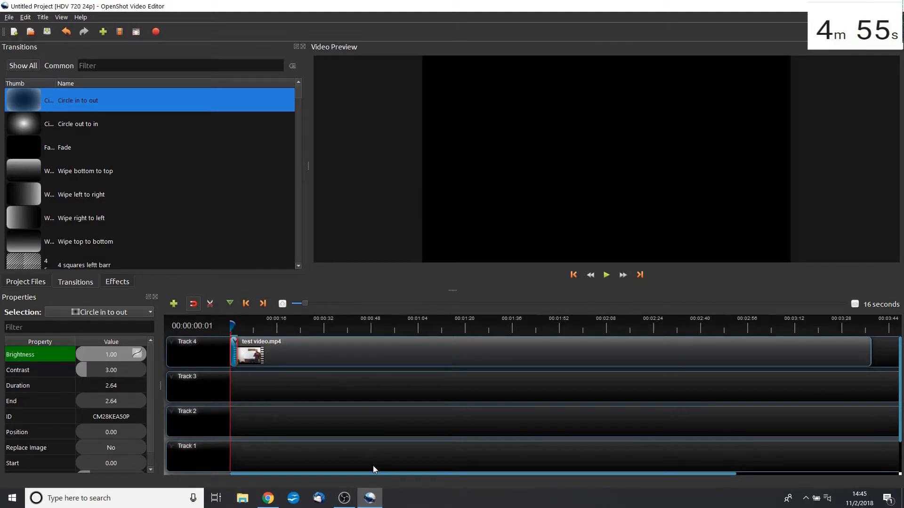
# Add a Circle in to out transition 5.20 seconds long at the very end of the clip on Track 4 and preview it
pyautogui.moveTo(362, 473); pyautogui.dragTo(507, 477)
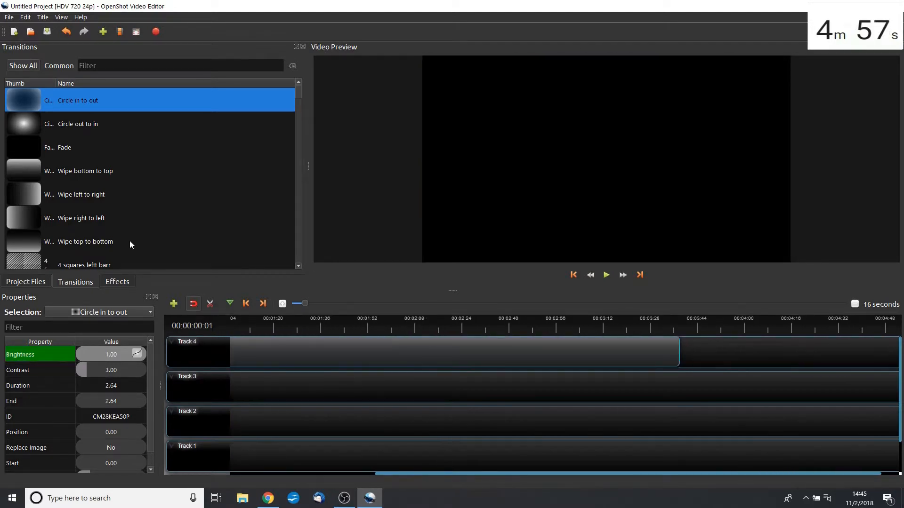
pyautogui.moveTo(16, 103); pyautogui.dragTo(666, 352)
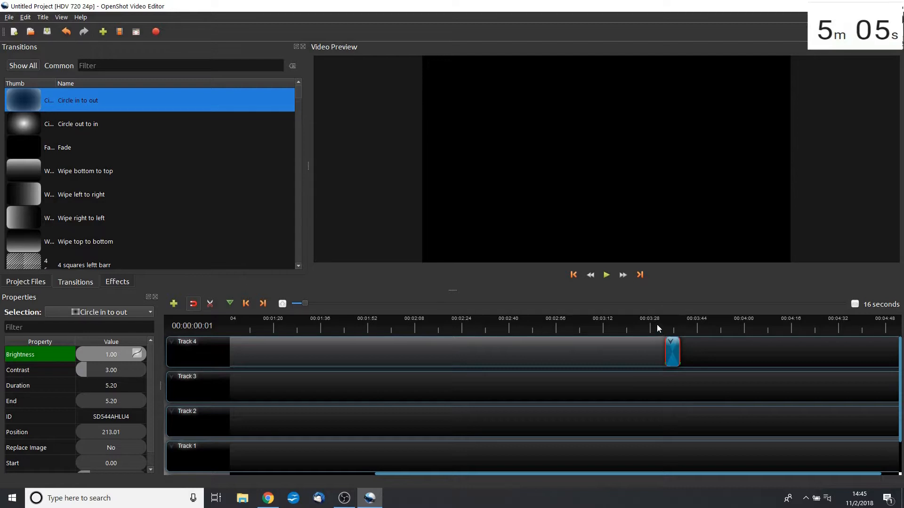
pyautogui.click(657, 324)
pyautogui.click(608, 275)
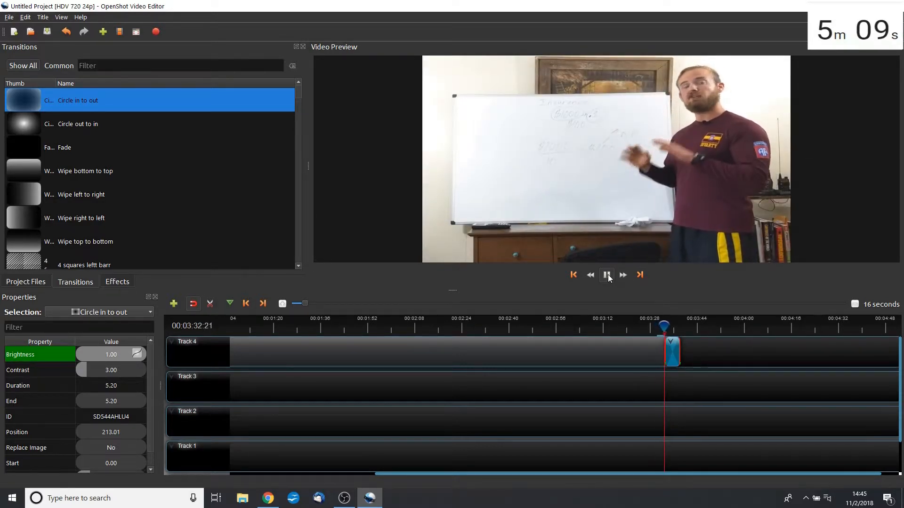
pyautogui.click(609, 275)
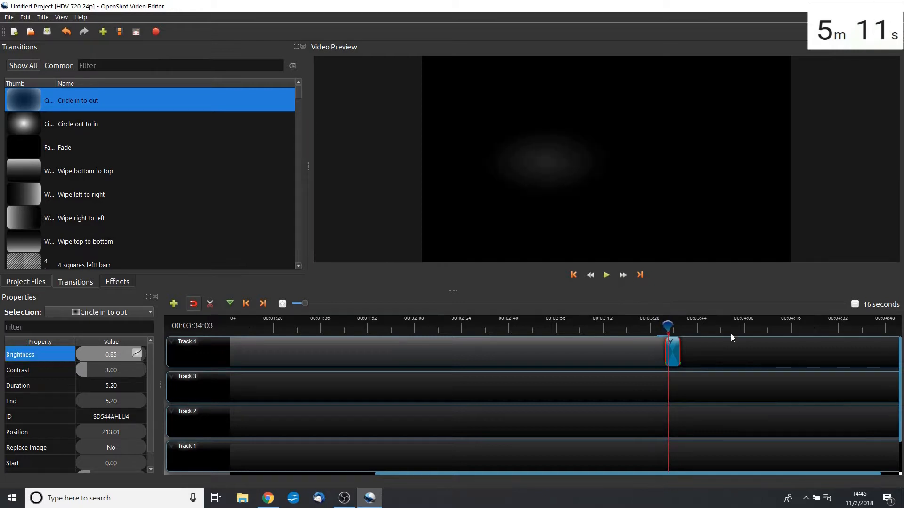
# Reverse the closing transition, preview the clip's ending, and return the playhead to the timeline start
pyautogui.click(659, 325)
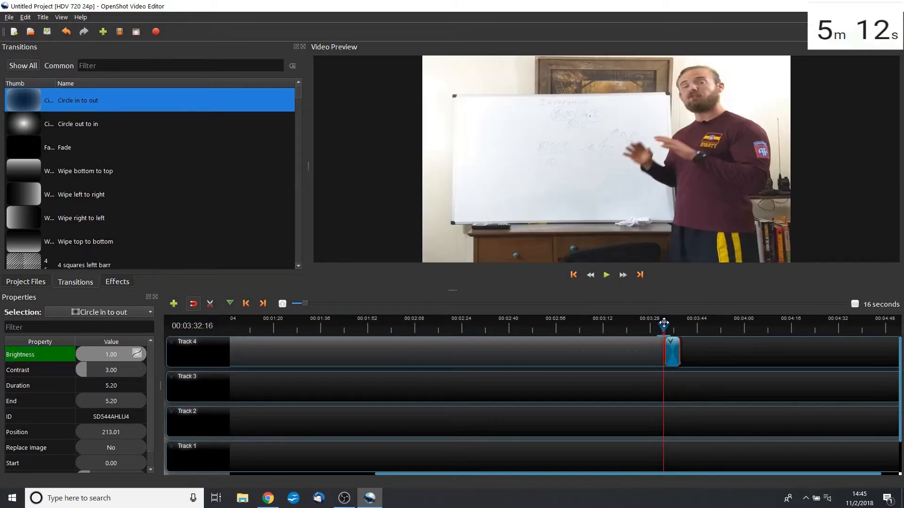
pyautogui.rightClick(671, 349)
pyautogui.click(684, 365)
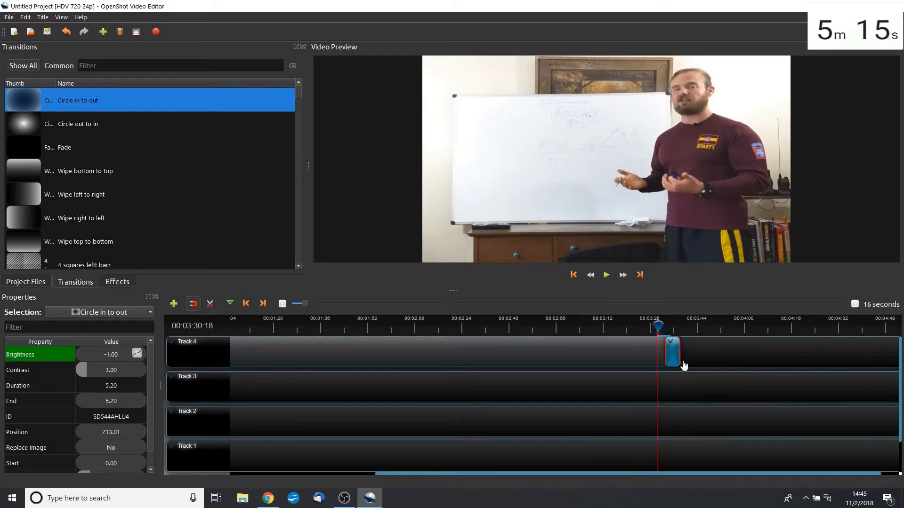
pyautogui.click(604, 280)
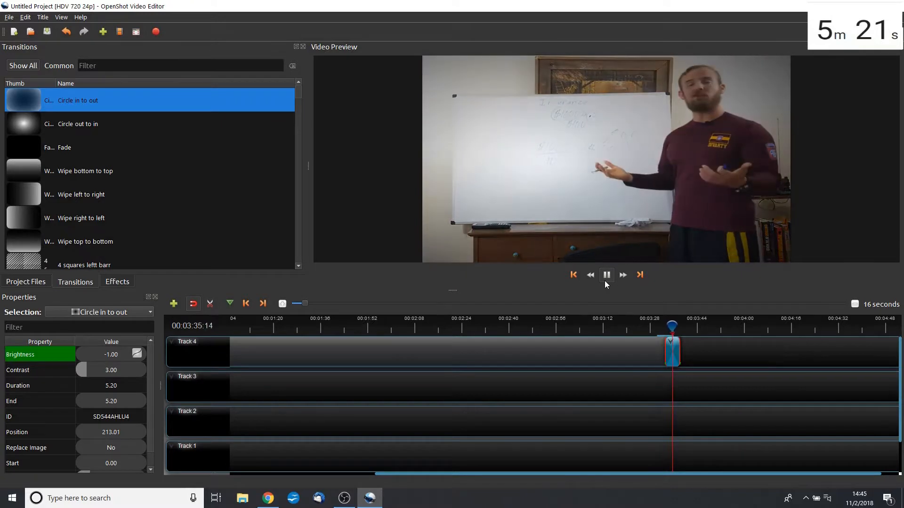
pyautogui.click(605, 280)
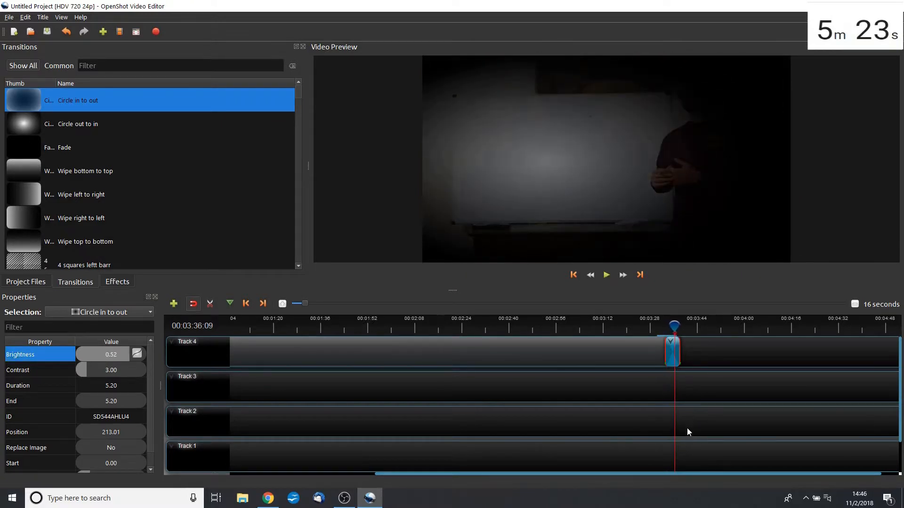
pyautogui.moveTo(640, 478); pyautogui.dragTo(442, 453)
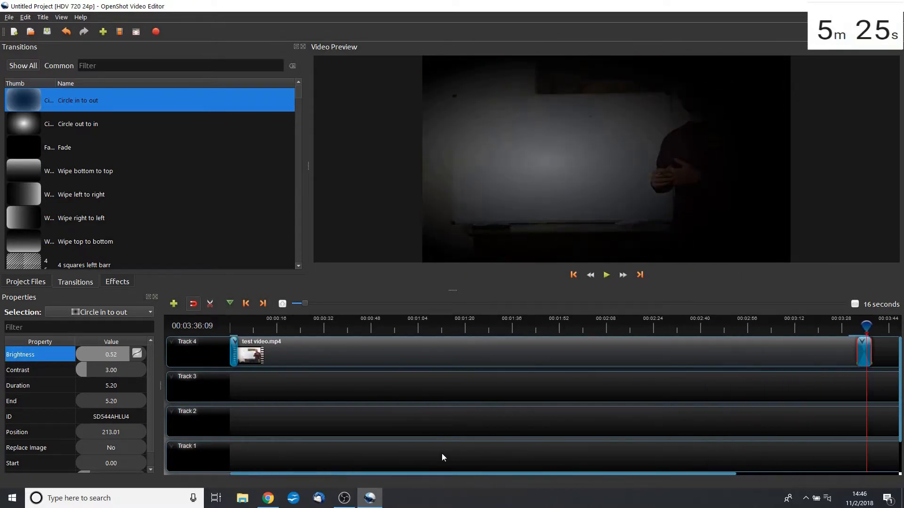
pyautogui.moveTo(866, 324); pyautogui.dragTo(229, 325)
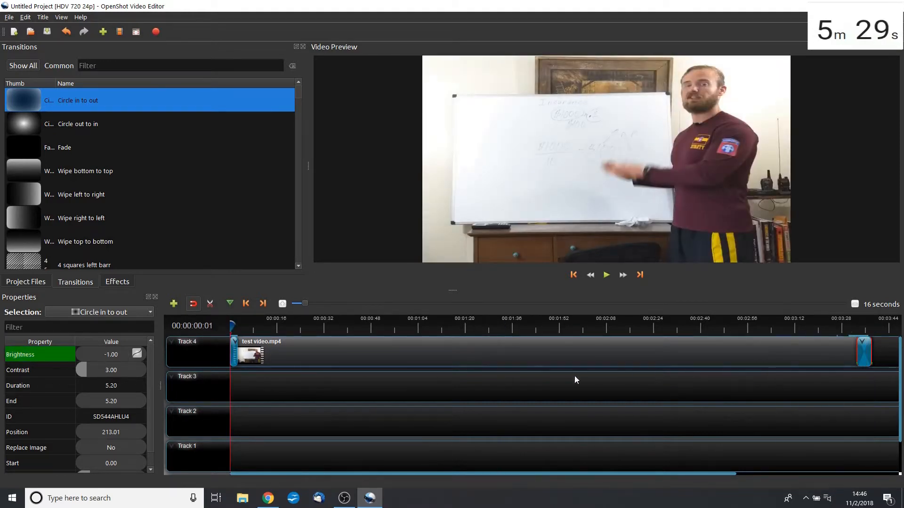
# Place econ image.jpg on Track 3, shift it to about 21 seconds, and check how it previews beneath the video
pyautogui.click(28, 282)
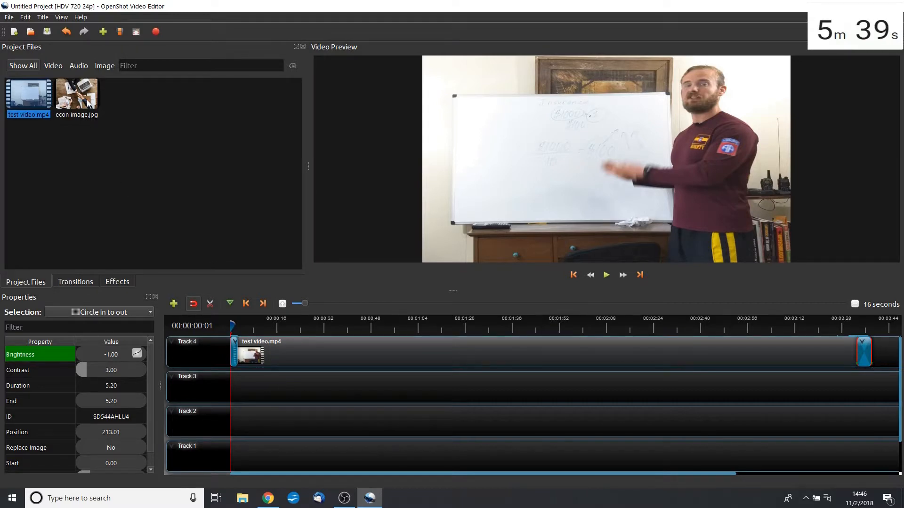
pyautogui.moveTo(88, 103); pyautogui.dragTo(240, 378)
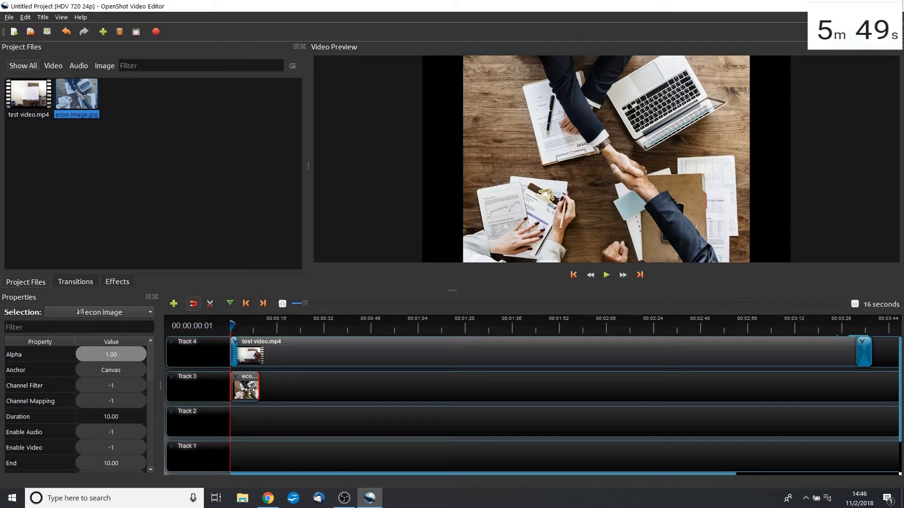
pyautogui.moveTo(246, 391); pyautogui.dragTo(307, 391)
pyautogui.click(302, 324)
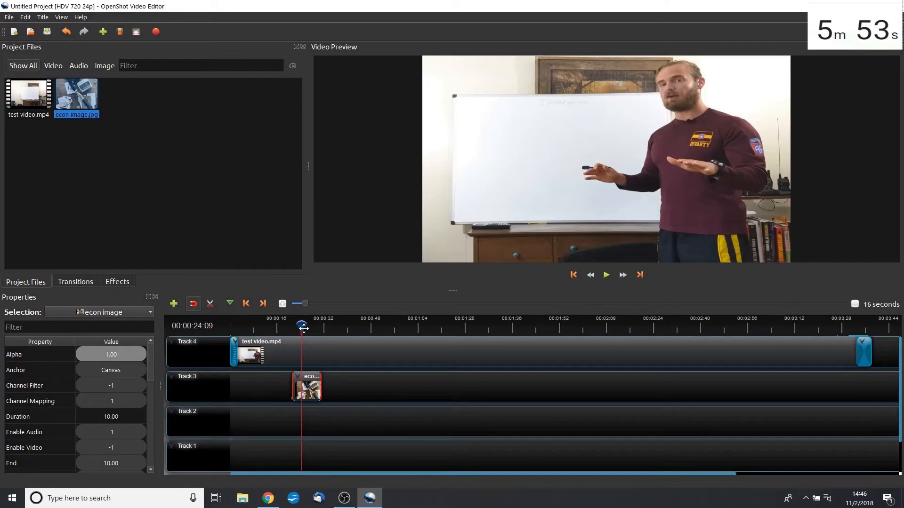
pyautogui.moveTo(303, 327); pyautogui.dragTo(205, 322)
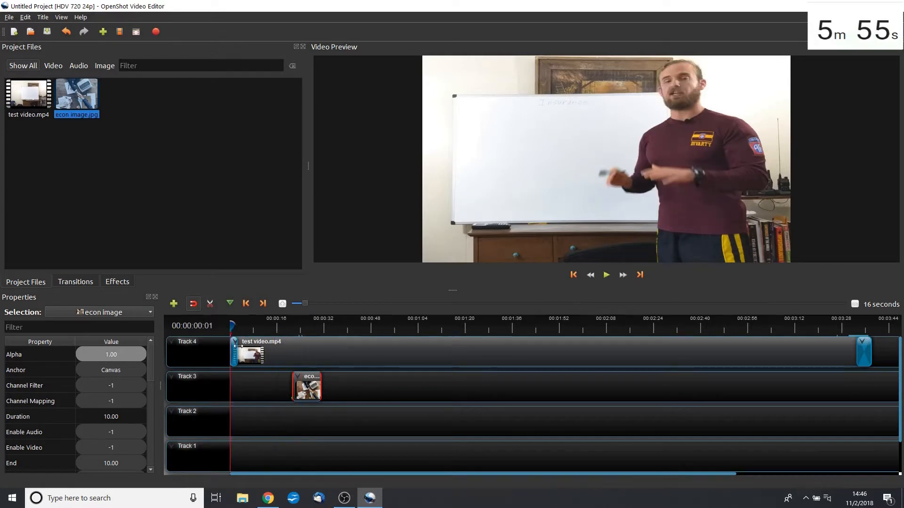
# Move the econ image to the start of Track 2, and the test video with both its transitions to Track 3
pyautogui.moveTo(313, 386); pyautogui.dragTo(246, 419)
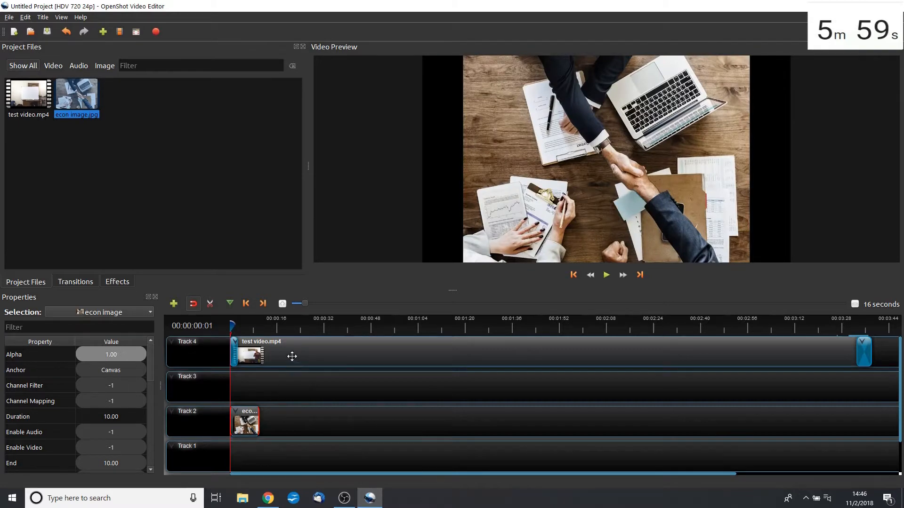
pyautogui.moveTo(292, 356); pyautogui.dragTo(283, 381)
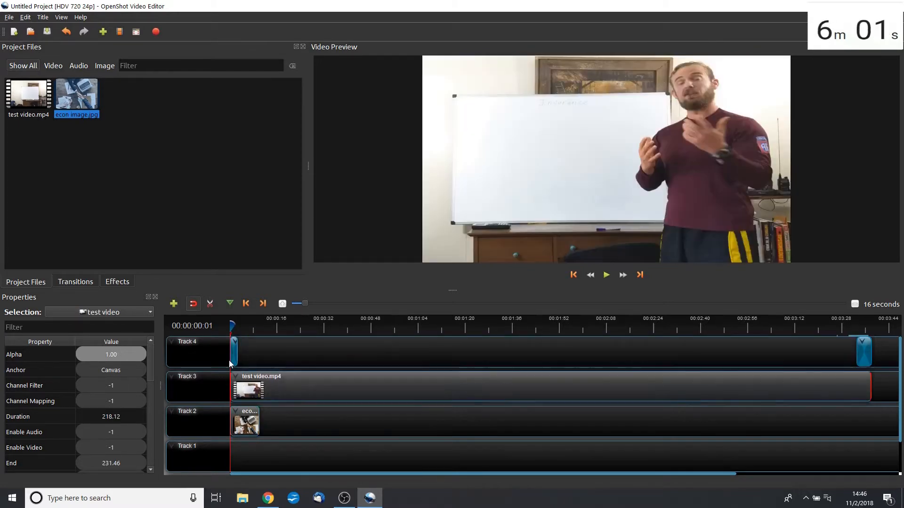
pyautogui.moveTo(233, 358); pyautogui.dragTo(234, 385)
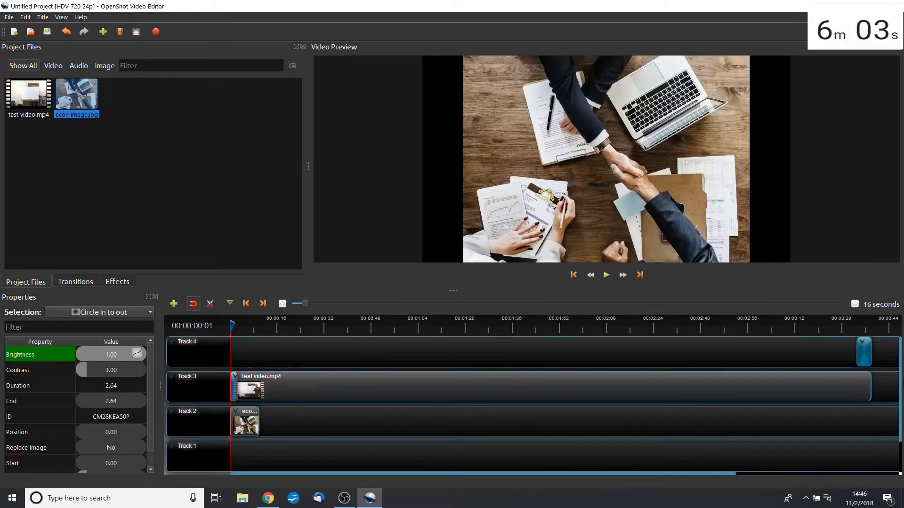
pyautogui.moveTo(864, 352); pyautogui.dragTo(864, 387)
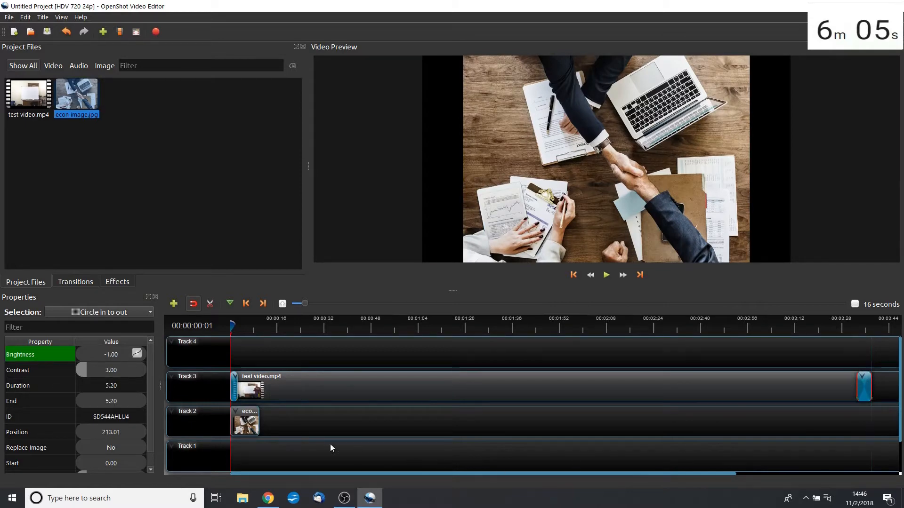
# Move the econ image to the start of Track 4 above the video, preview the overlay, and return the playhead to the start
pyautogui.moveTo(251, 423); pyautogui.dragTo(253, 344)
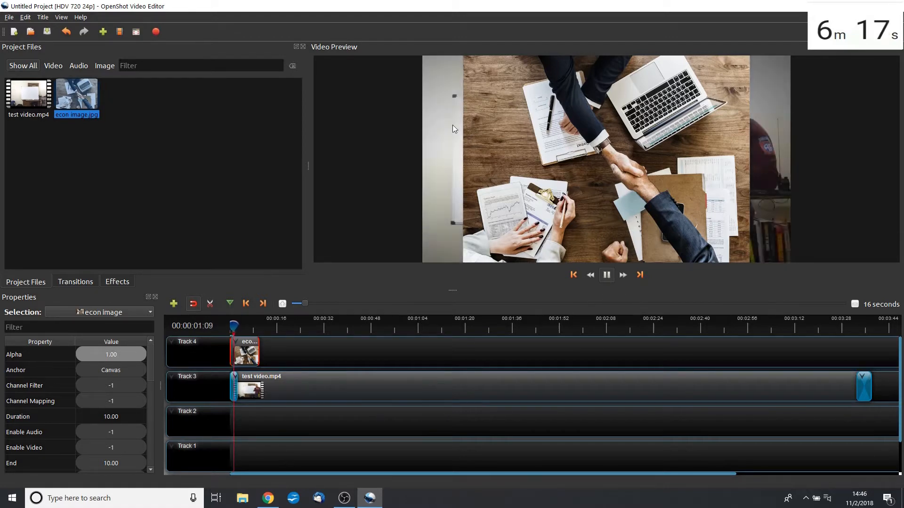
pyautogui.click(606, 275)
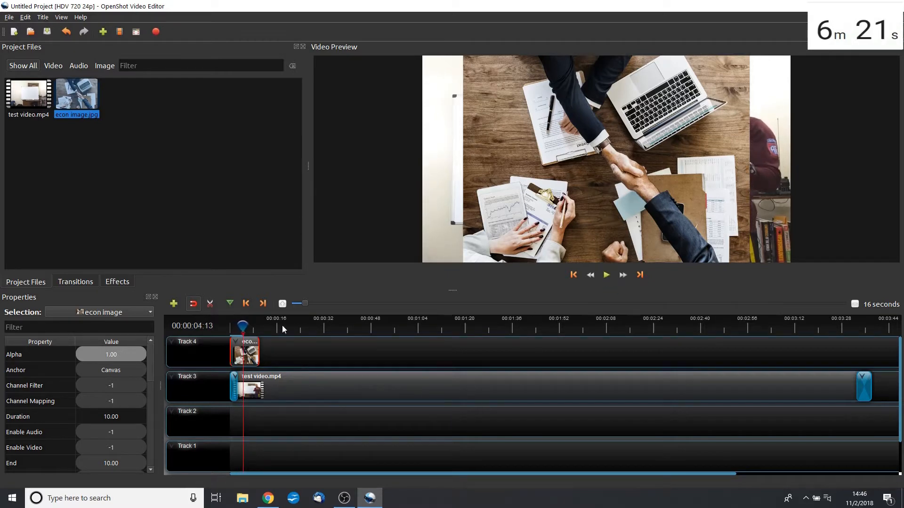
pyautogui.moveTo(243, 328); pyautogui.dragTo(226, 330)
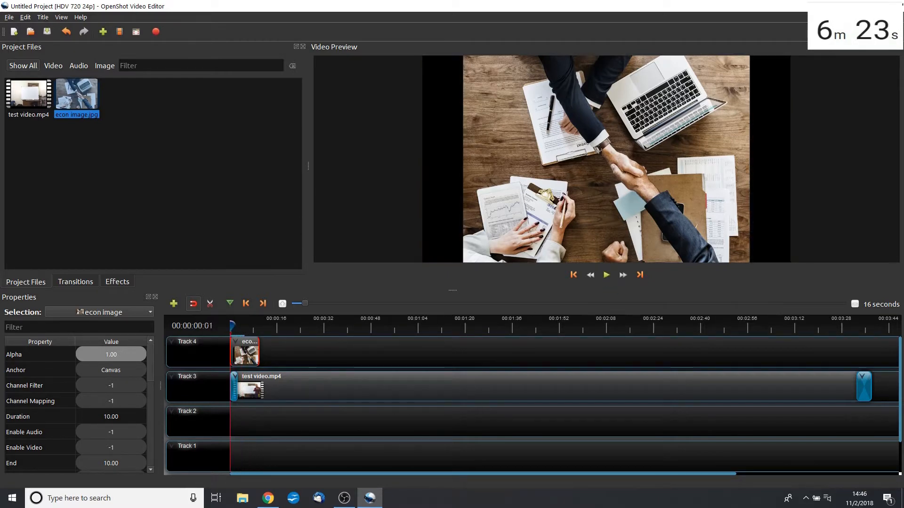
# Transform the econ image, shrinking it to about a quarter of the frame's width and placing it in the frame's lower-left corner
pyautogui.rightClick(241, 353)
pyautogui.click(279, 322)
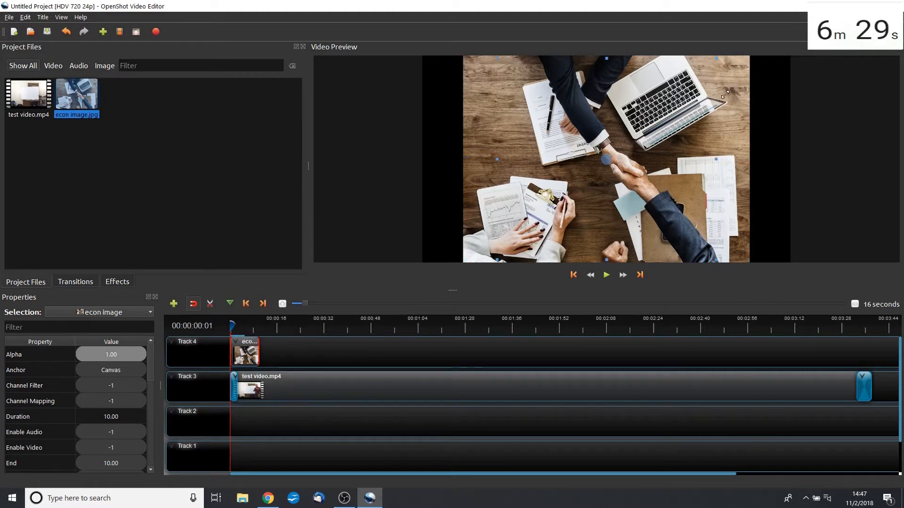
pyautogui.moveTo(725, 94); pyautogui.dragTo(665, 137)
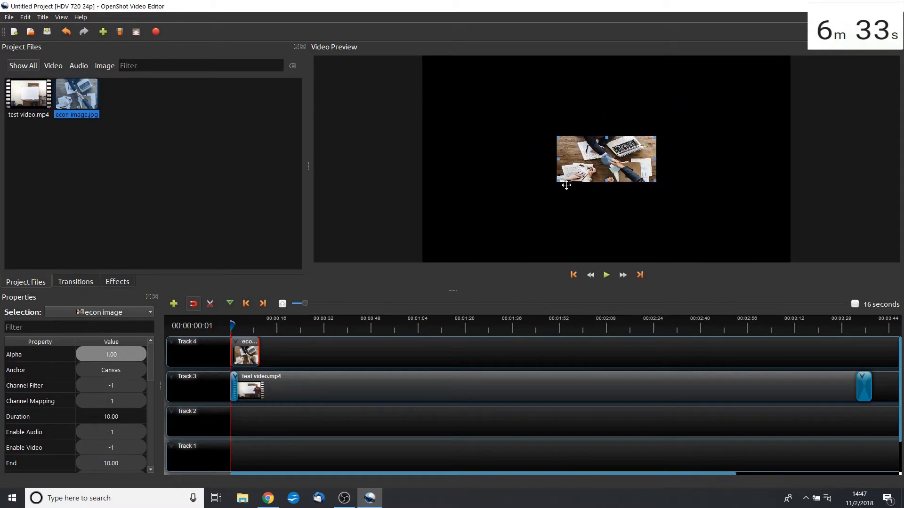
pyautogui.moveTo(566, 186); pyautogui.dragTo(465, 242)
# Preview the first 10 seconds or so of the resized overlay, and return the playhead to the timeline start
pyautogui.click(607, 276)
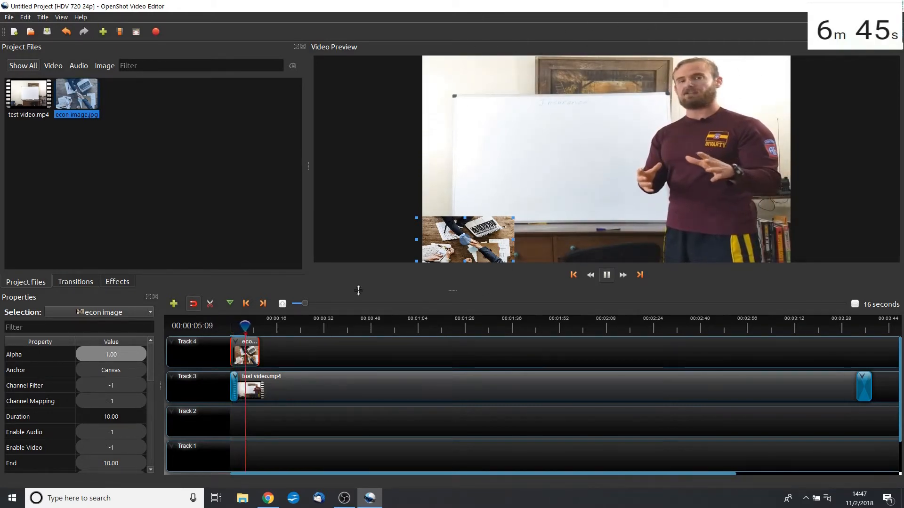
pyautogui.click(611, 276)
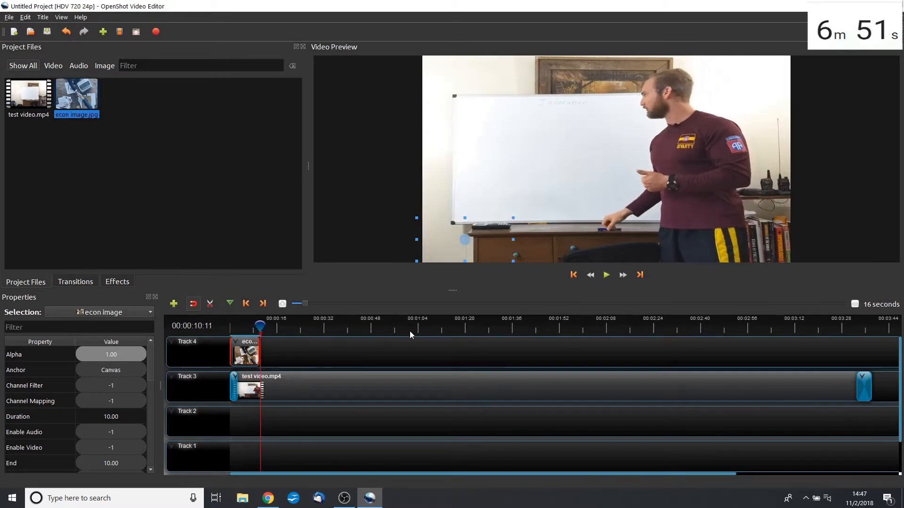
pyautogui.moveTo(259, 326); pyautogui.dragTo(230, 326)
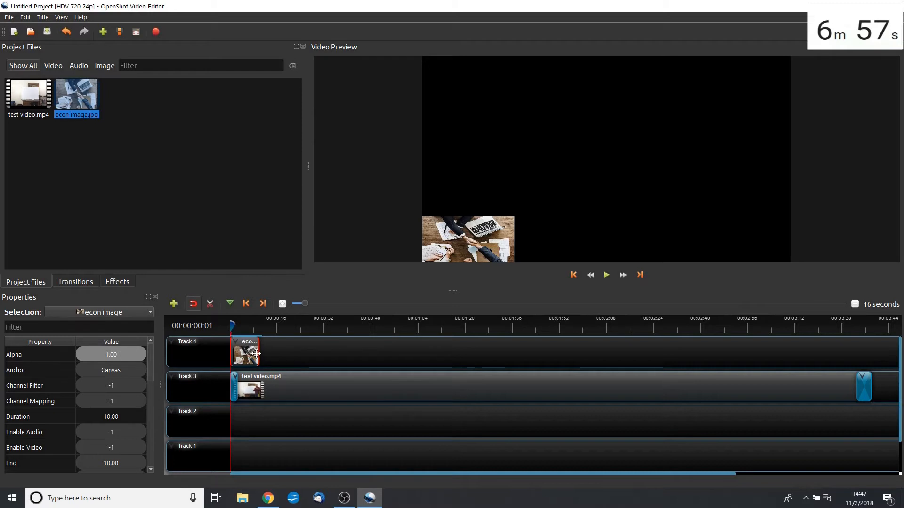
# Extend the econ image clip on Track 4 to about 217.84 seconds, matching the end of the test video
pyautogui.moveTo(259, 355); pyautogui.dragTo(333, 356)
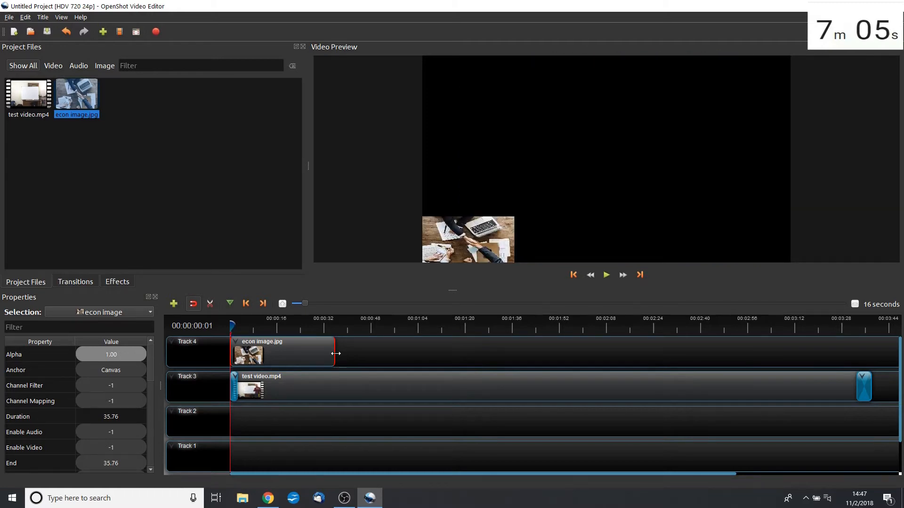
pyautogui.moveTo(339, 351); pyautogui.dragTo(871, 362)
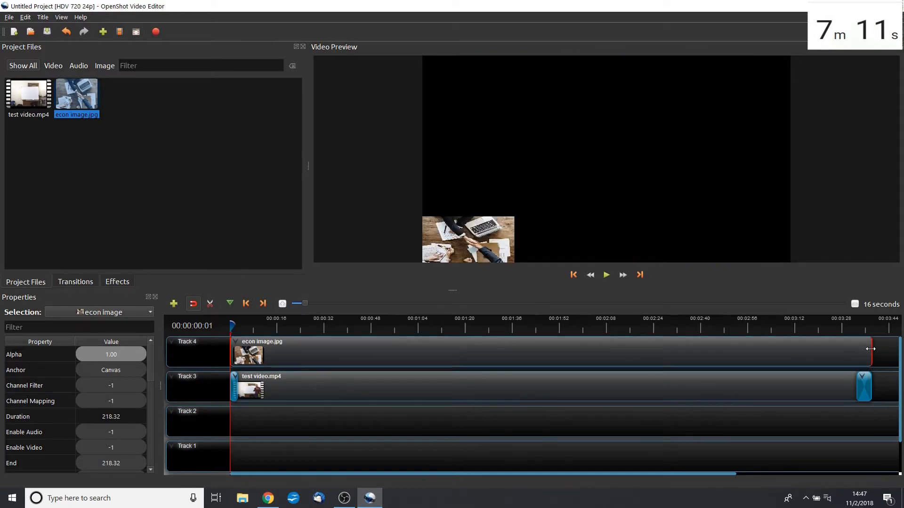
pyautogui.moveTo(871, 348); pyautogui.dragTo(870, 349)
# Preview the overlay from about 2:10 on the timeline, and return the playhead to the start
pyautogui.click(614, 323)
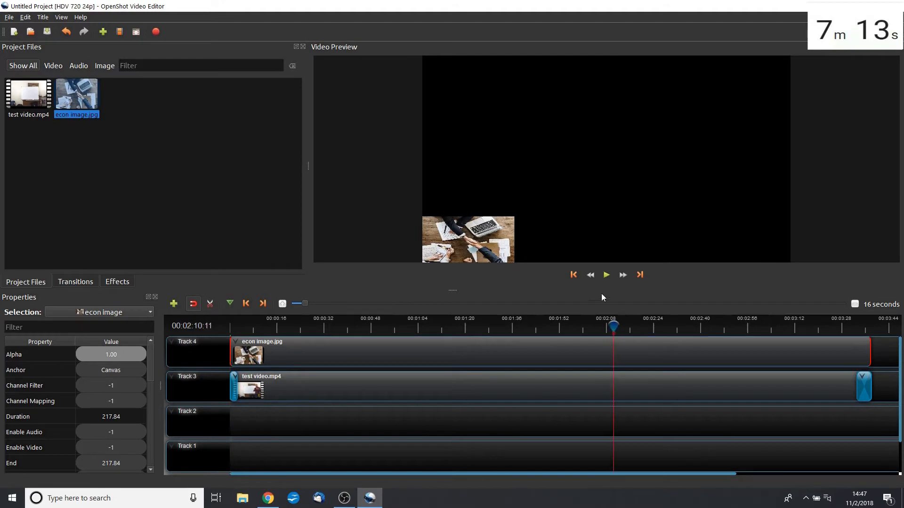
pyautogui.click(606, 276)
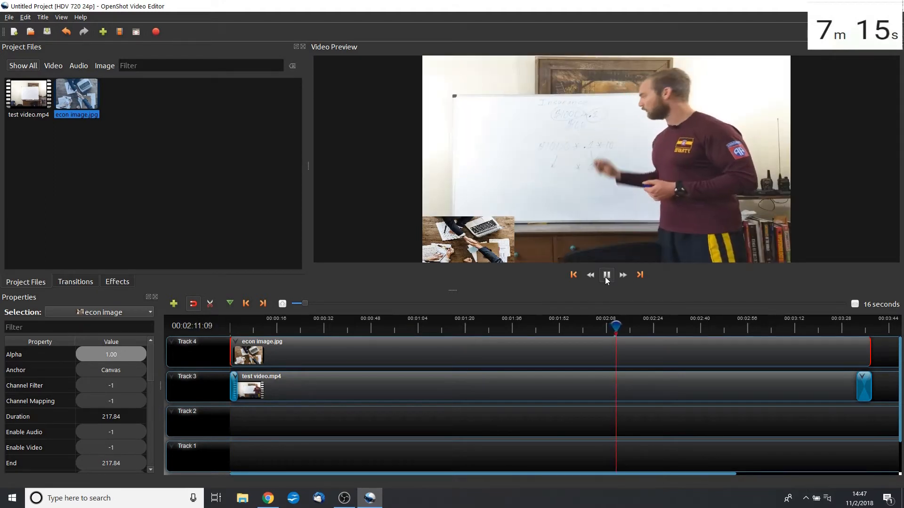
pyautogui.click(606, 276)
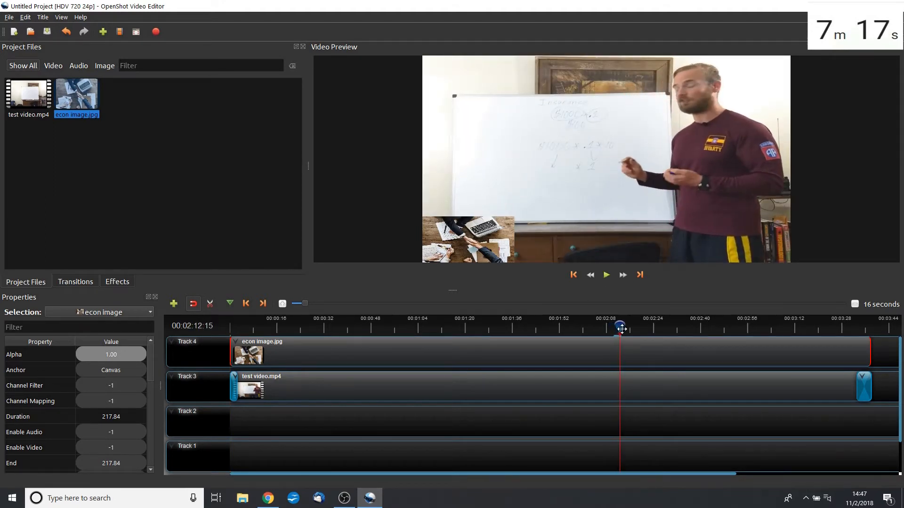
pyautogui.click(230, 328)
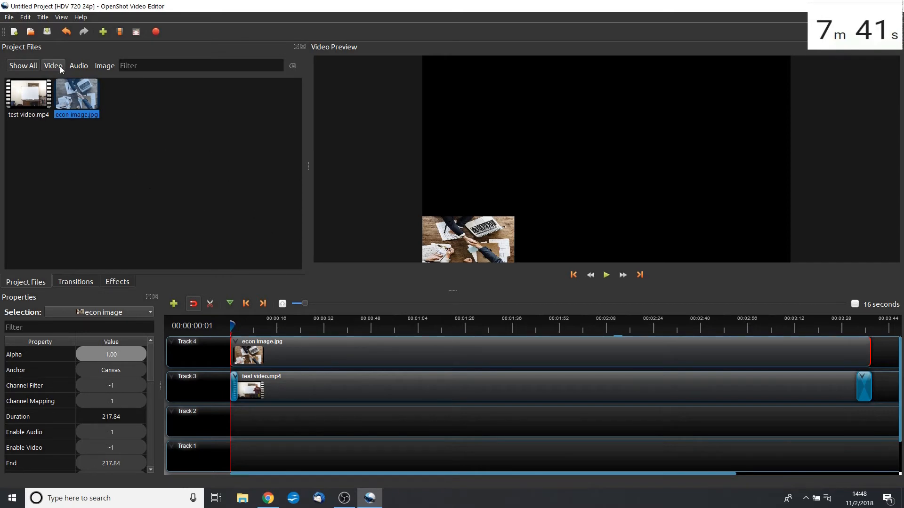
pyautogui.click(10, 19)
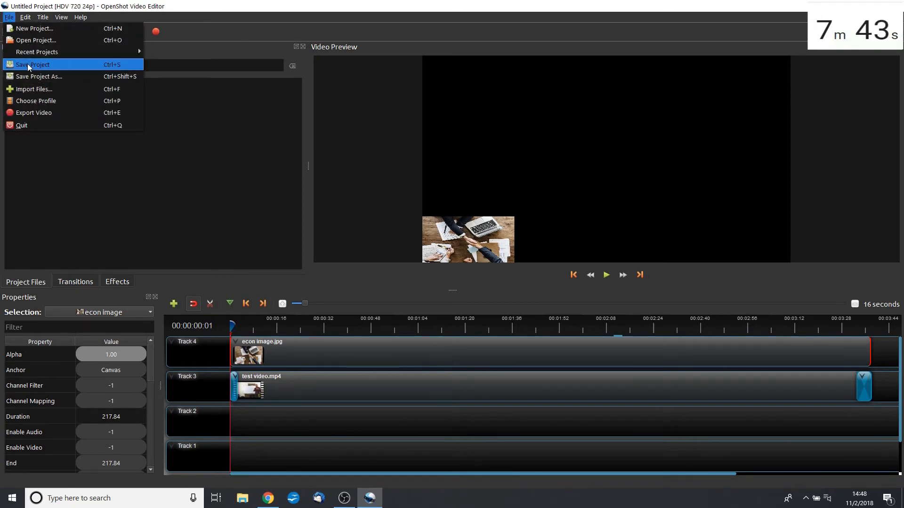
pyautogui.click(31, 77)
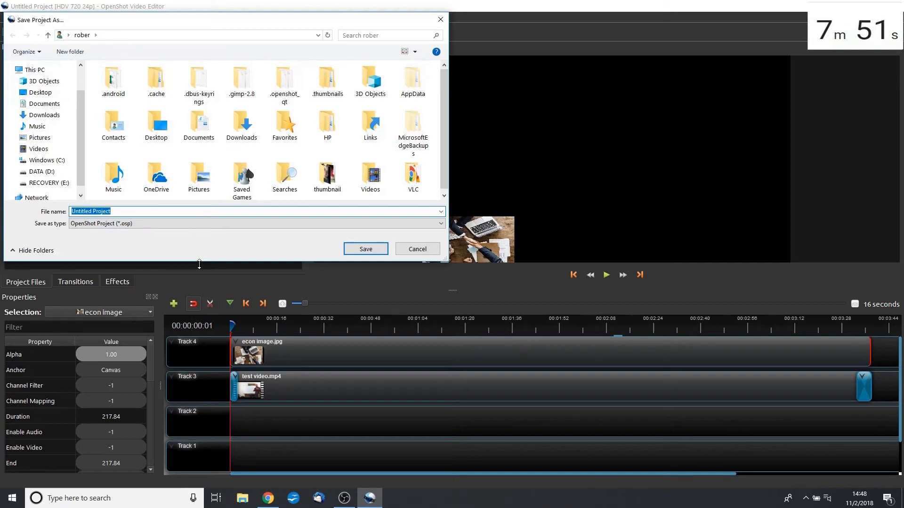
pyautogui.click(404, 249)
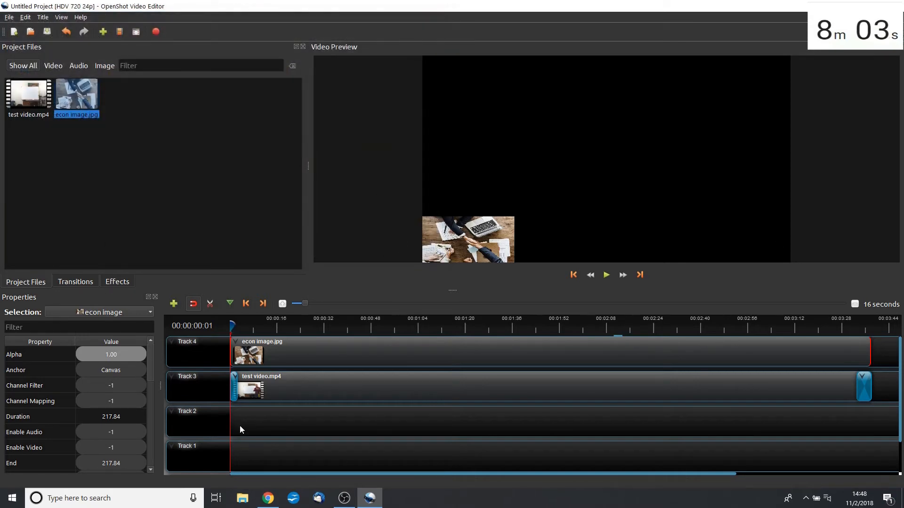
# Set up a video export to the Videos folder with the file name "open video"
pyautogui.click(157, 32)
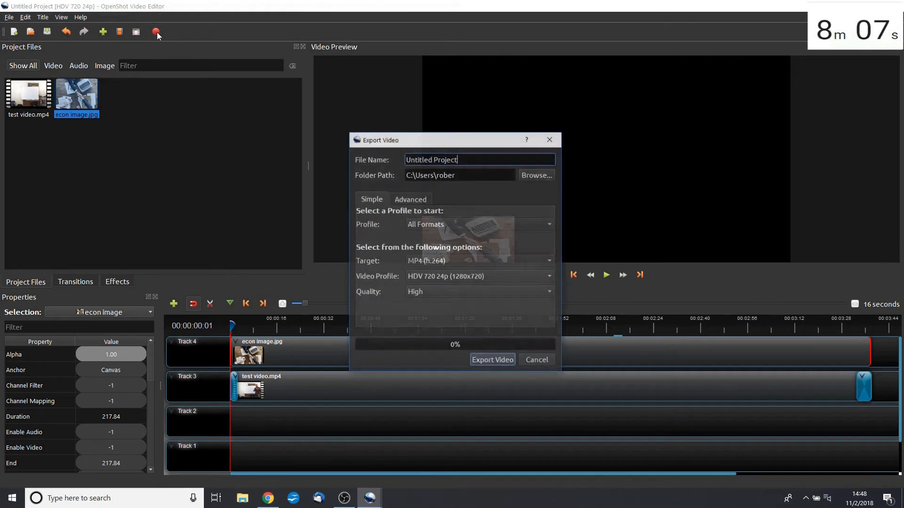
pyautogui.click(536, 176)
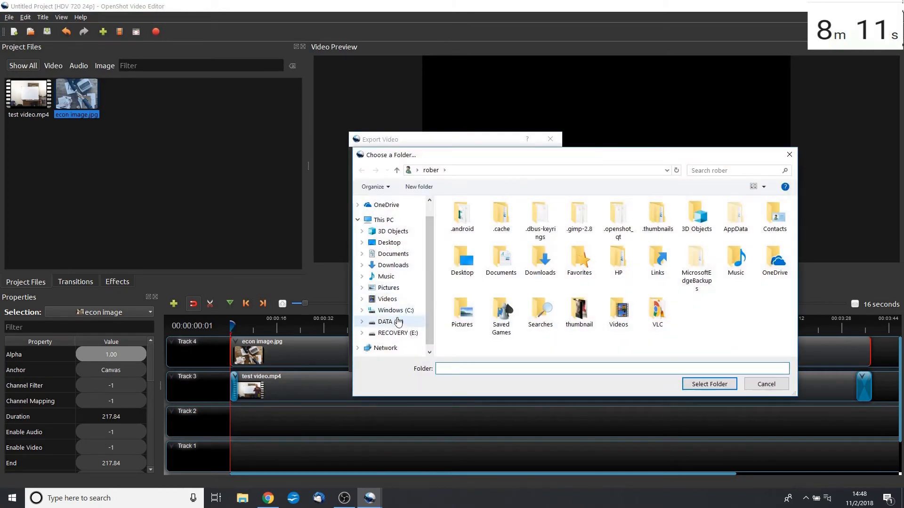
pyautogui.click(387, 299)
pyautogui.click(709, 384)
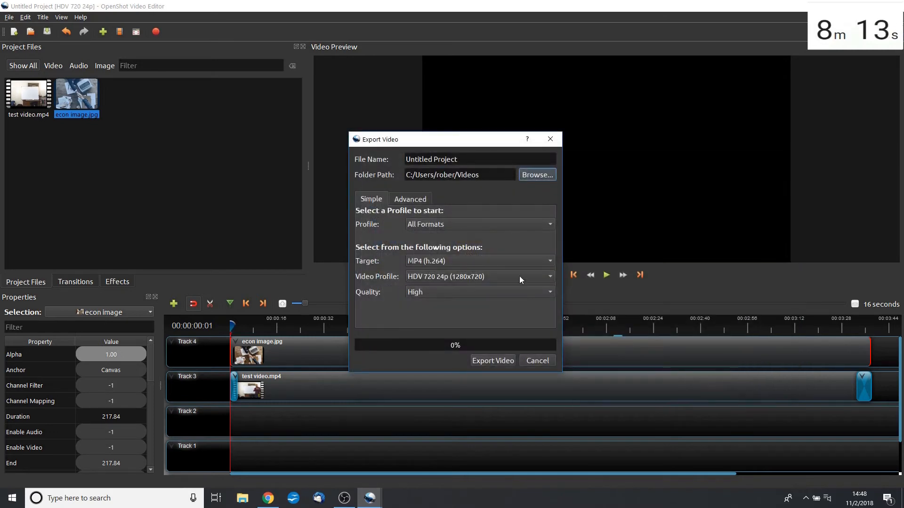
pyautogui.moveTo(476, 159); pyautogui.dragTo(264, 157)
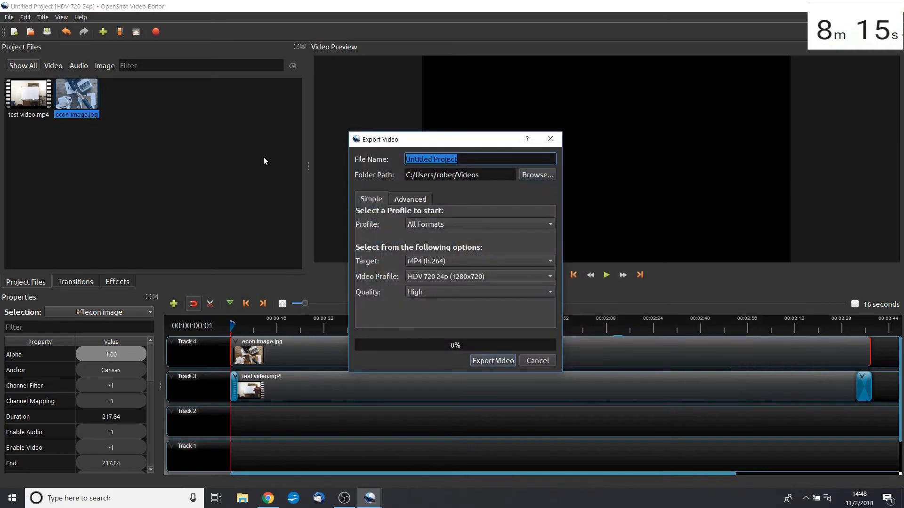
pyautogui.write('open video')
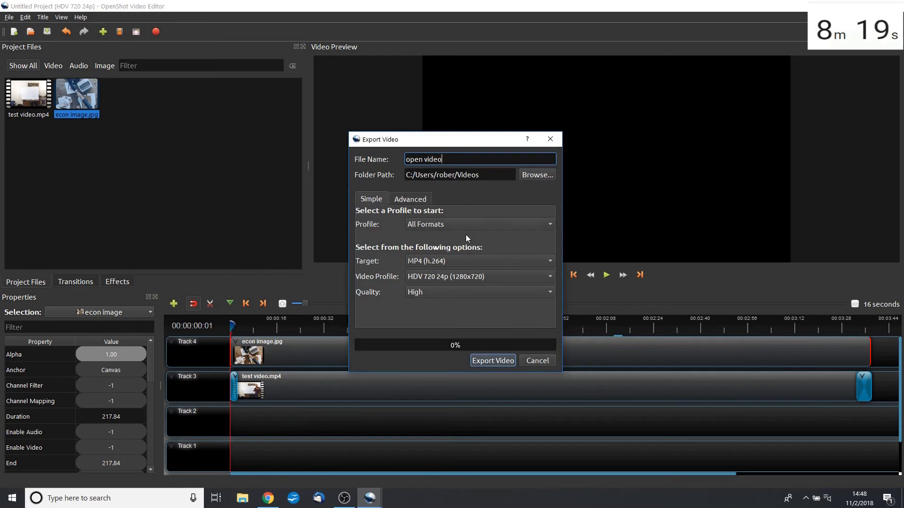
# Choose the HD 1080p 30 fps (1920x1080) video profile and export the video
pyautogui.click(426, 277)
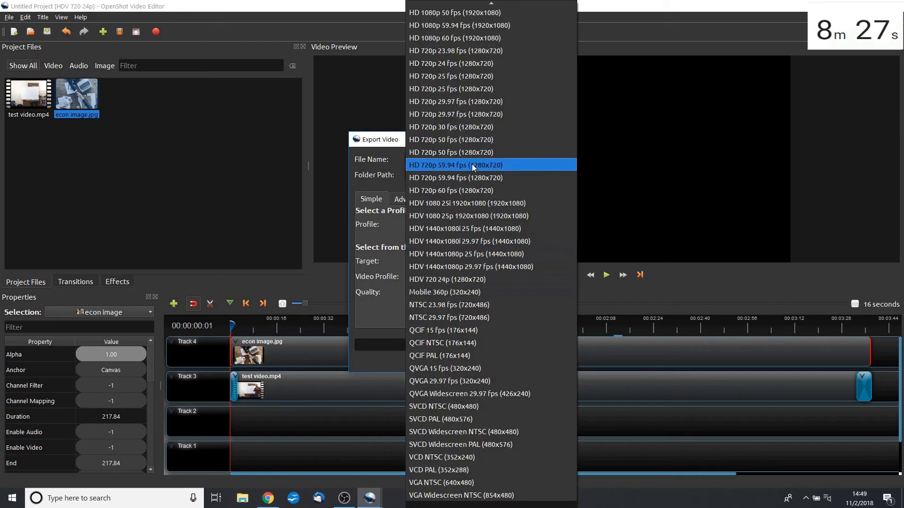
pyautogui.scroll(1, 476, 161)
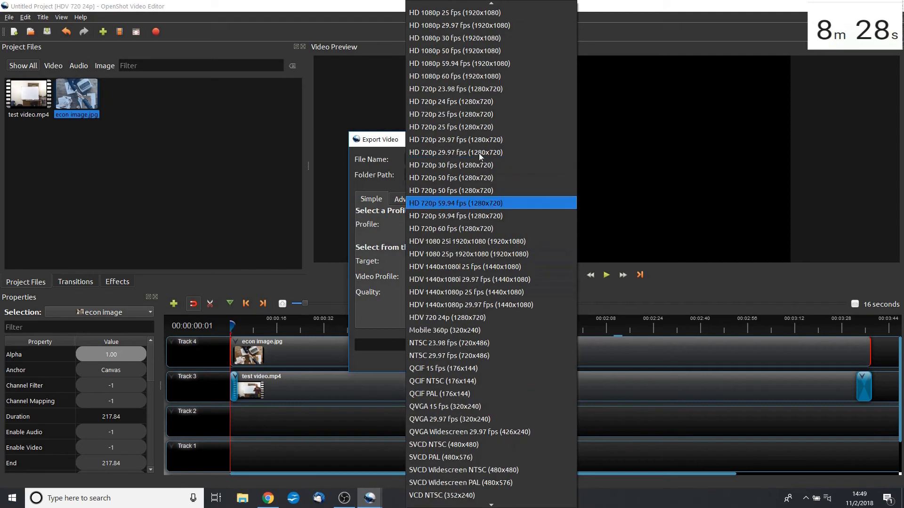
pyautogui.click(456, 38)
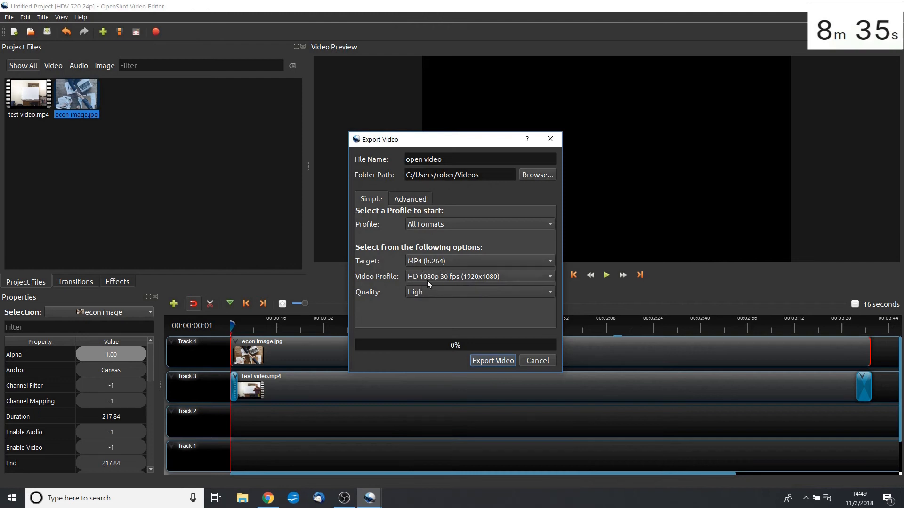
pyautogui.click(482, 360)
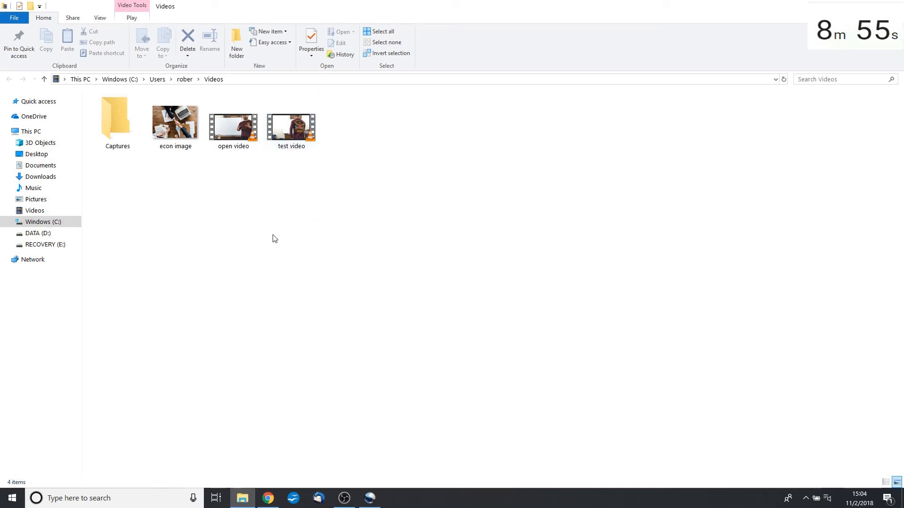
# Play the exported "open video" from the Videos folder in VLC media player, and pause it after about two seconds
pyautogui.doubleClick(234, 141)
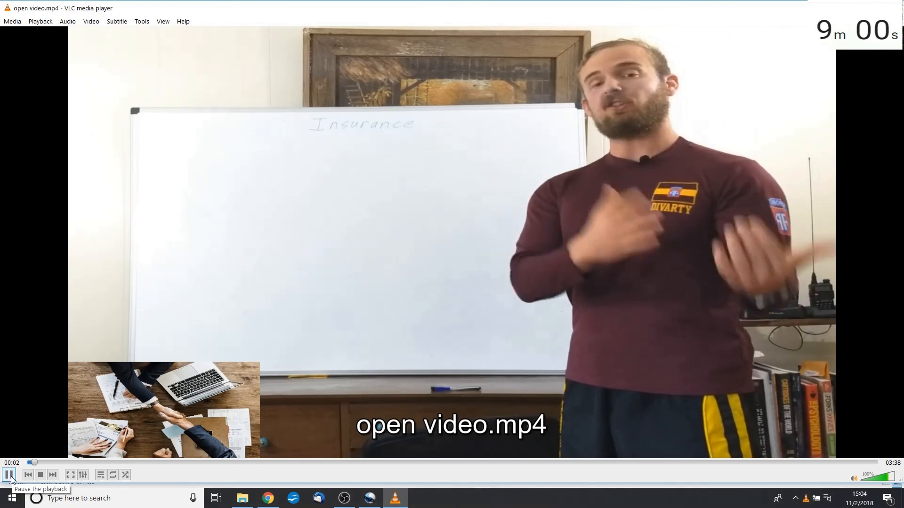
pyautogui.click(9, 475)
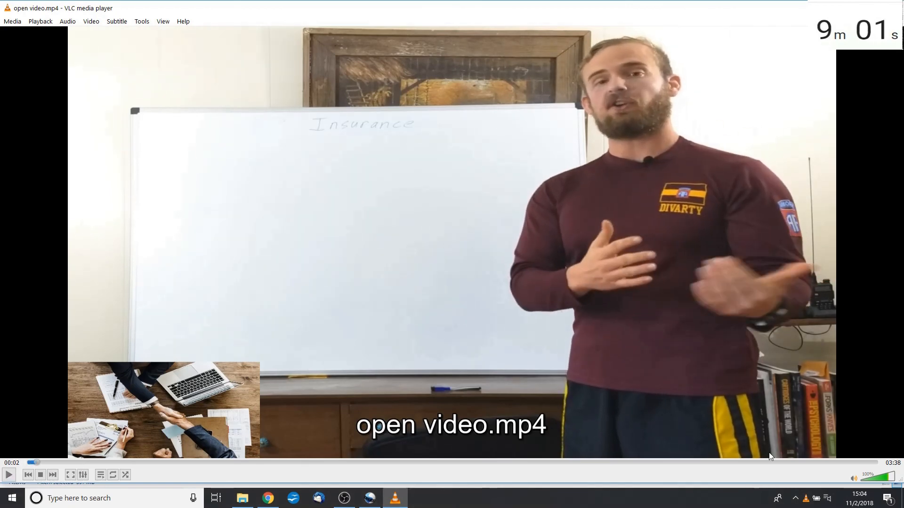